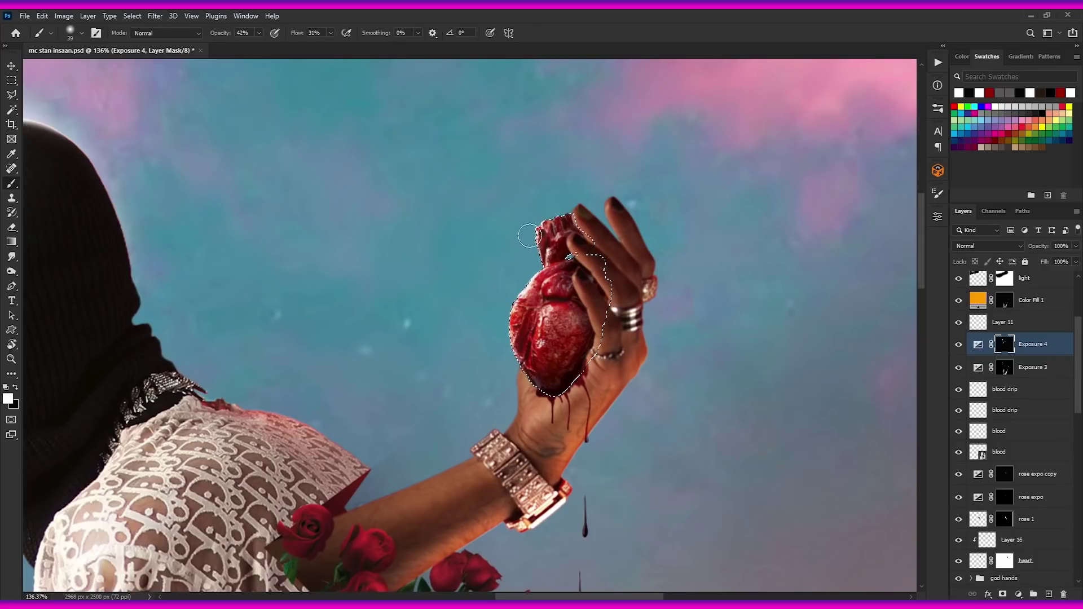
Load the hand 1 layer's outline as a selection and activate the Exposure 4 mask with white as the painting colour
scroll(997, 577, "down", 5)
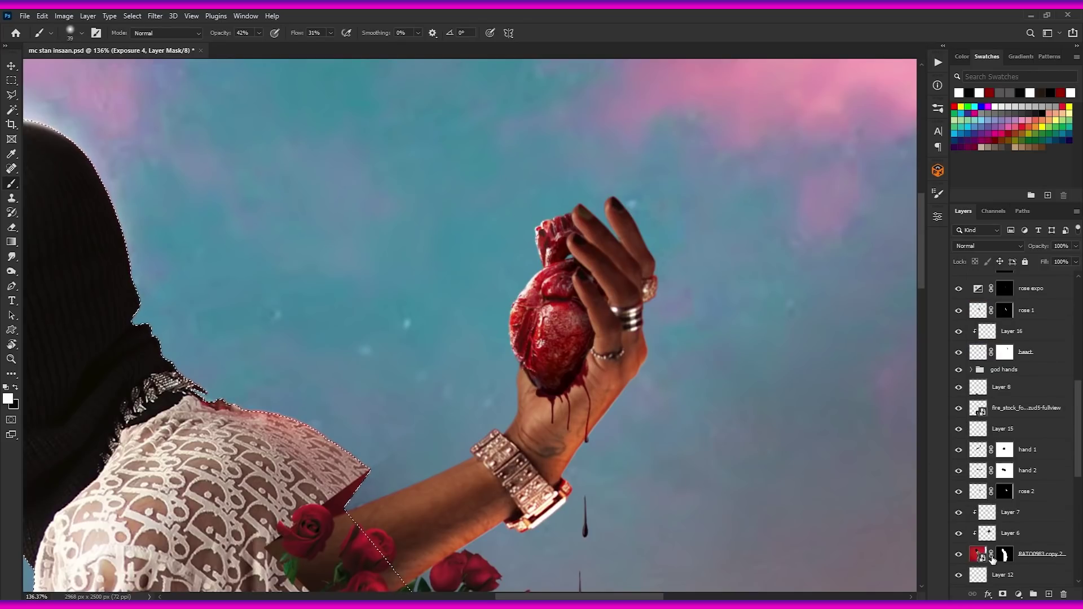
scroll(992, 507, "down", 3)
scroll(992, 479, "up", 2)
left_click(981, 432)
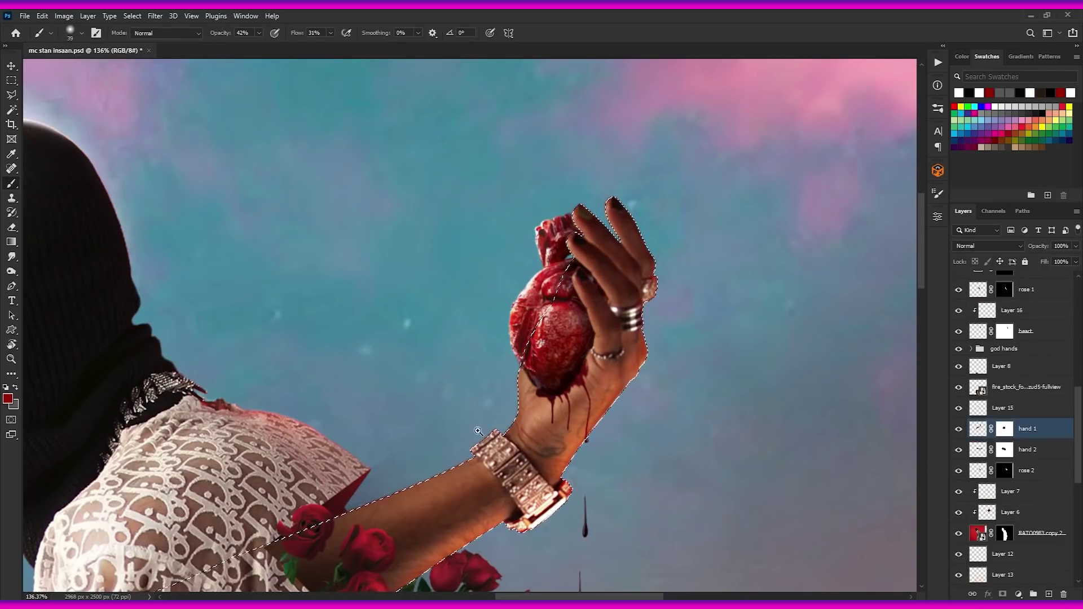
left_click_drag(478, 430, 517, 385)
scroll(1015, 395, "up", 4)
left_click(1030, 496)
left_click(1030, 365)
key("x")
key("x")
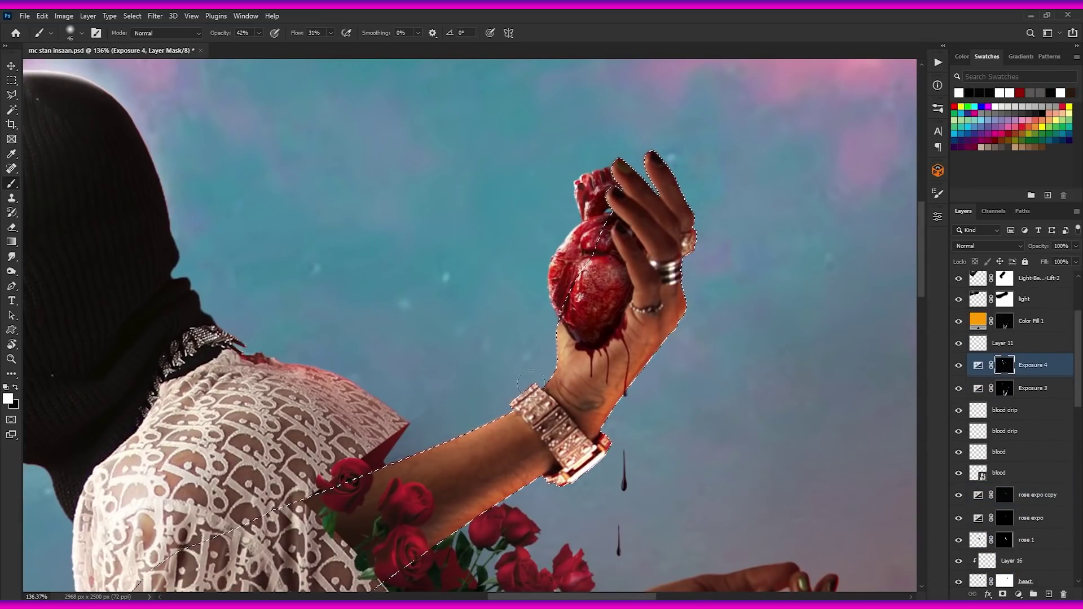
Brush rim light along the finger edges of the heart-holding hand on the Exposure 4 mask
scroll(654, 169, "up", 5)
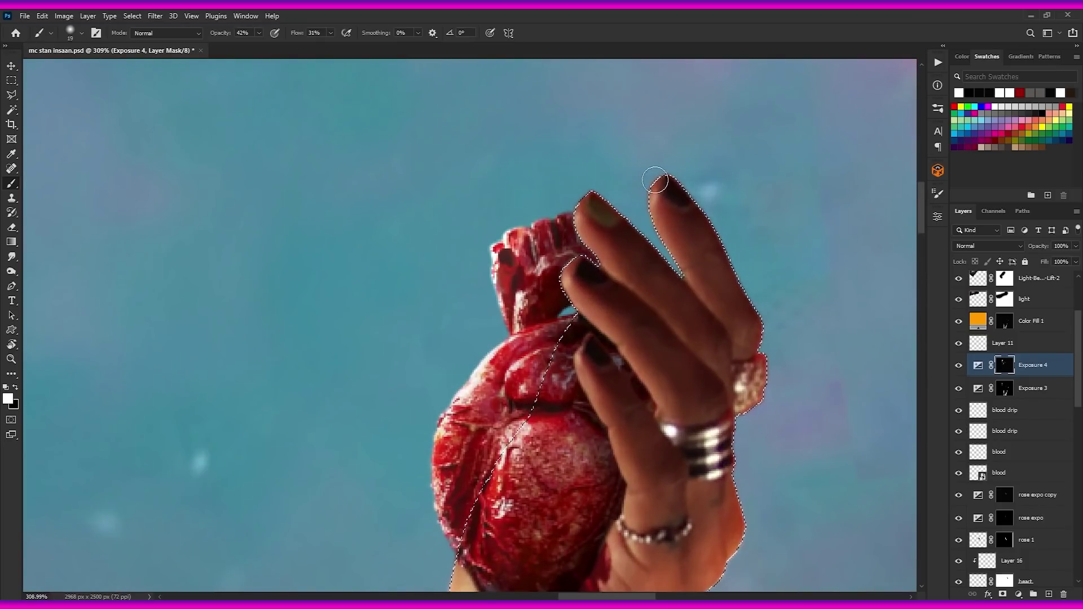
key("bracketleft")
key("bracketright")
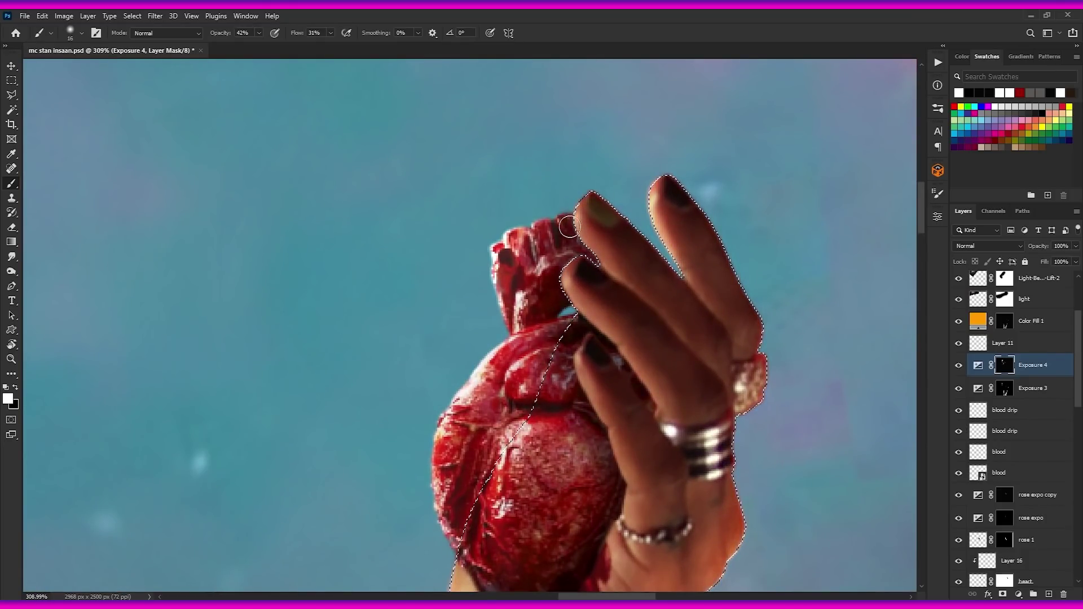
left_click_drag(624, 353, 663, 414)
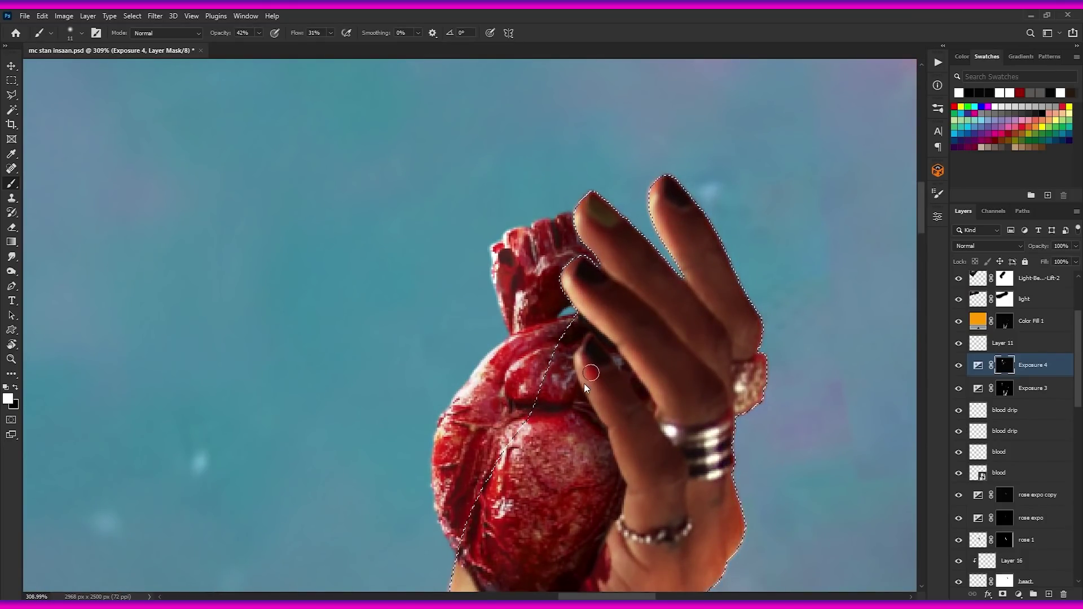
left_click_drag(585, 374, 606, 419)
left_click_drag(641, 467, 588, 322)
left_click_drag(540, 254, 560, 290)
scroll(615, 353, "down", 12)
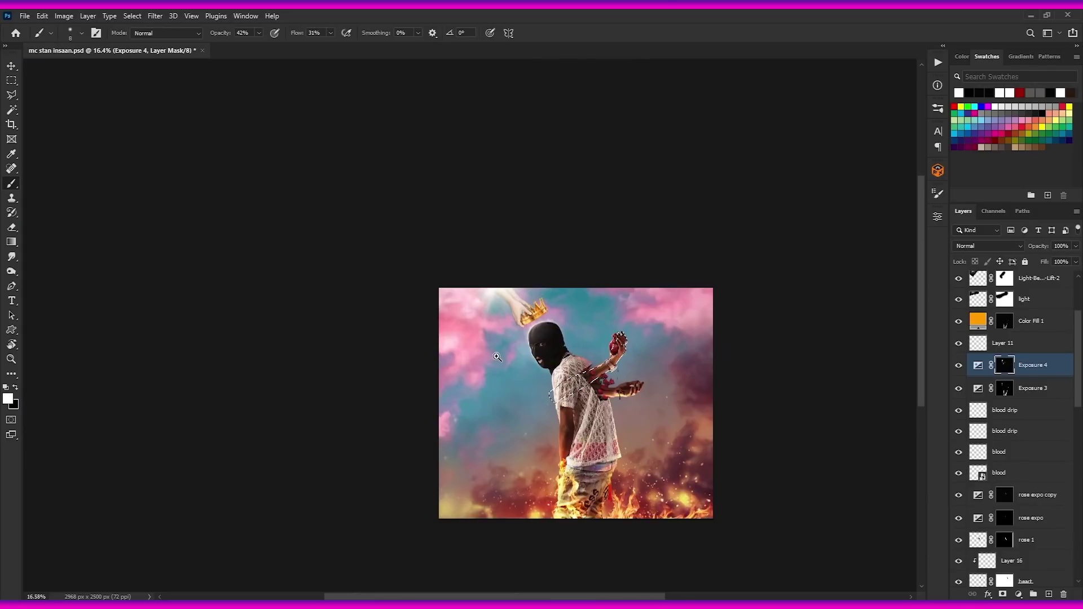
Load the hand 2 outline as a selection and paint edge light on the lower hand in the Exposure 4 mask with an enlarged brush
scroll(637, 361, "up", 8)
left_click_drag(497, 401, 588, 296)
scroll(584, 313, "down", 6)
scroll(581, 321, "up", 5)
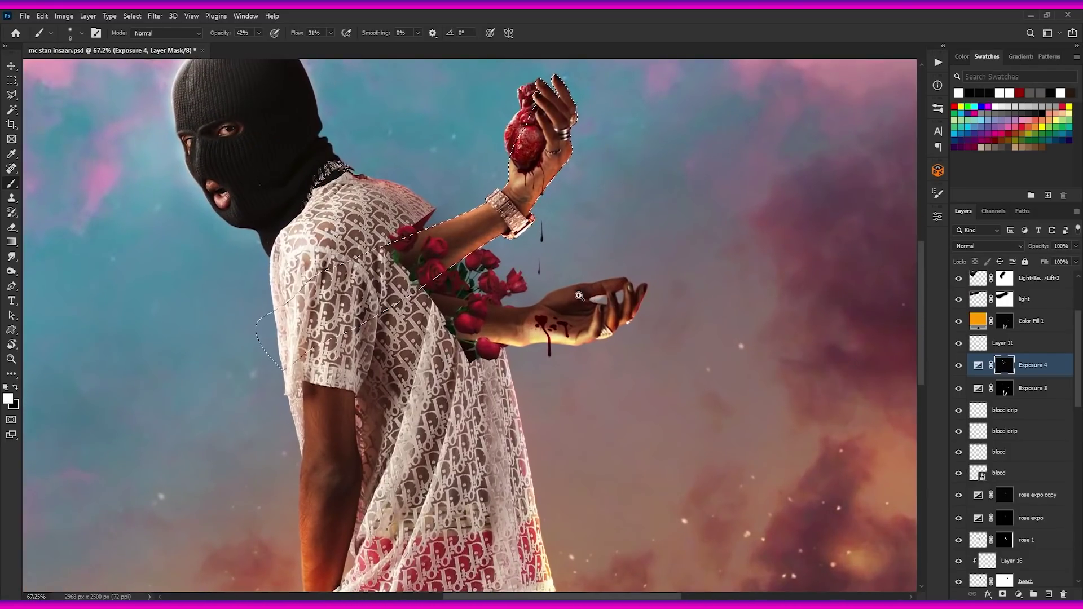
scroll(974, 508, "down", 5)
scroll(981, 508, "up", 5)
scroll(592, 315, "up", 4)
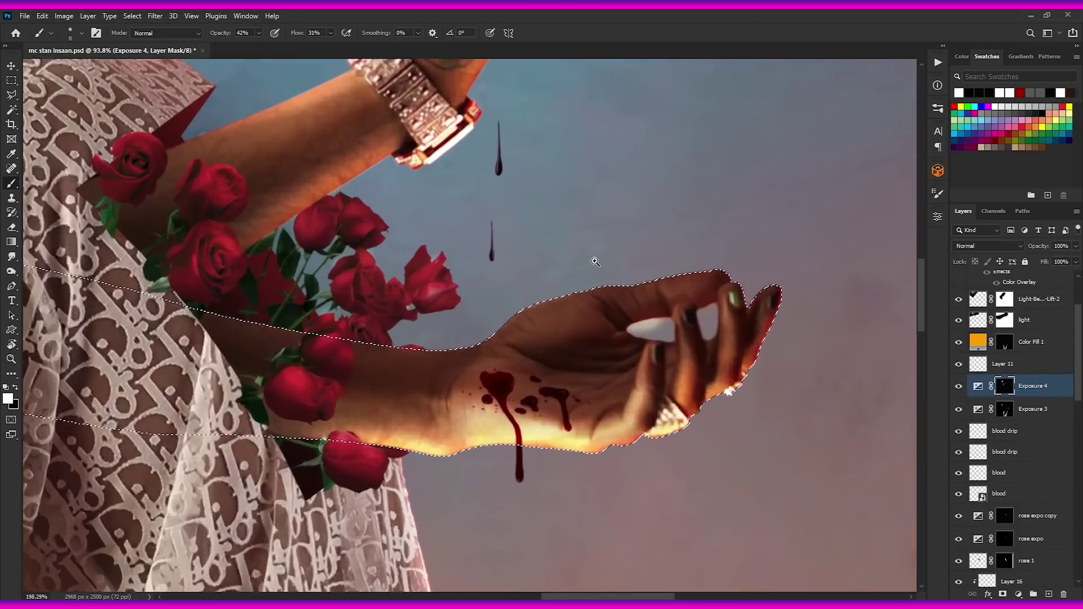
key("bracketright")
key("bracketright")
key("bracketright")
key("bracketright")
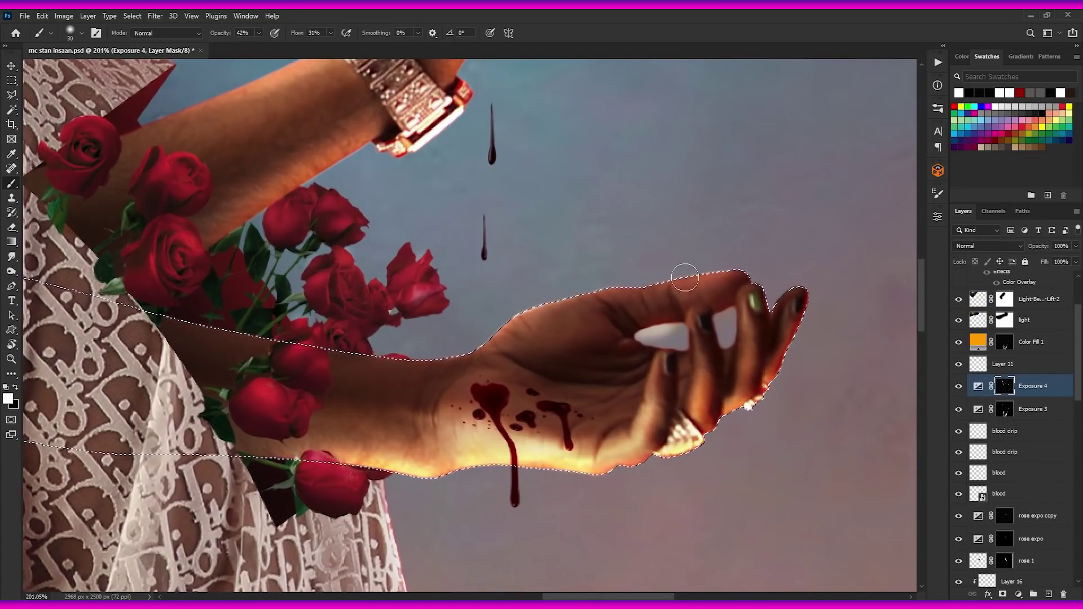
Activate the hand 2 mask and toggle that layer's visibility to inspect the light spill between the fingers
scroll(1004, 369, "down", 3)
left_click(1004, 368)
scroll(1010, 395, "down", 5)
left_click(1023, 429)
left_click(959, 430)
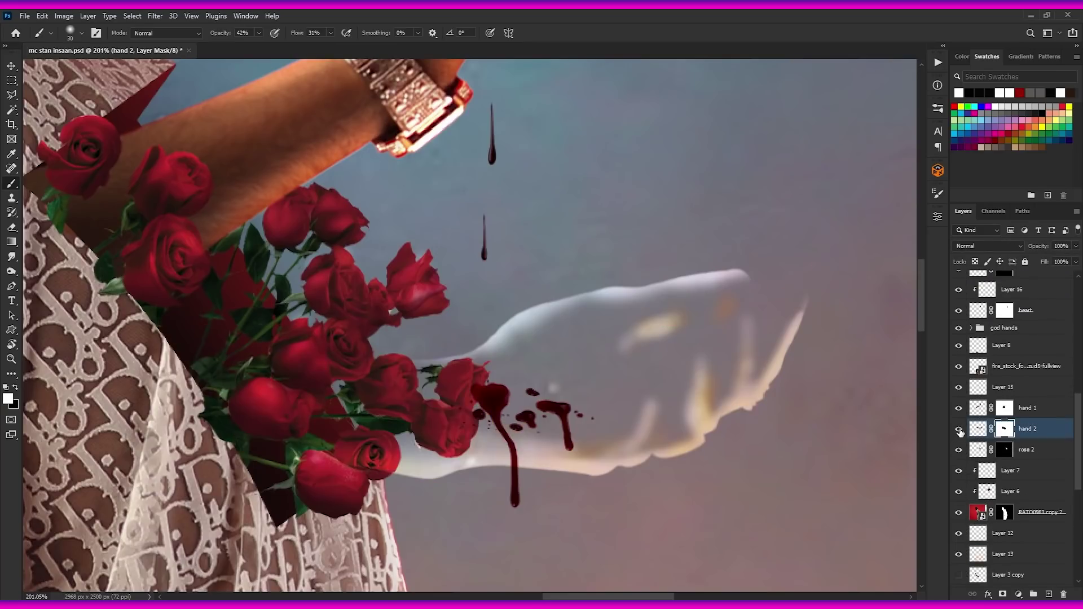
left_click(959, 431)
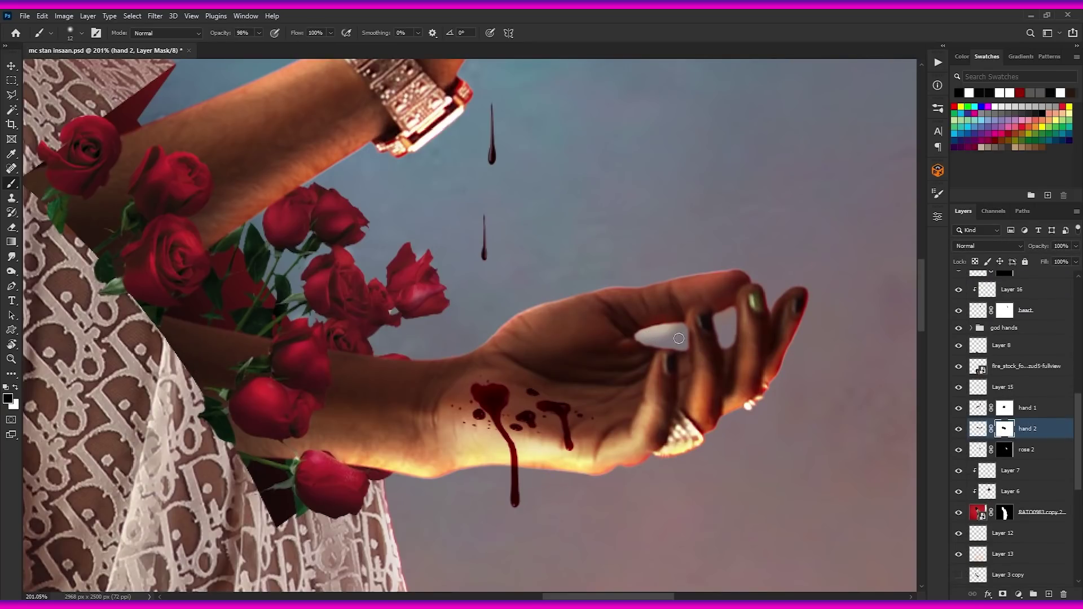
left_click(959, 428)
Paint black on the Color Fill 1 and Exposure 3 masks over the light spill in the gap between the lower hand's fingers
scroll(1020, 394, "up", 9)
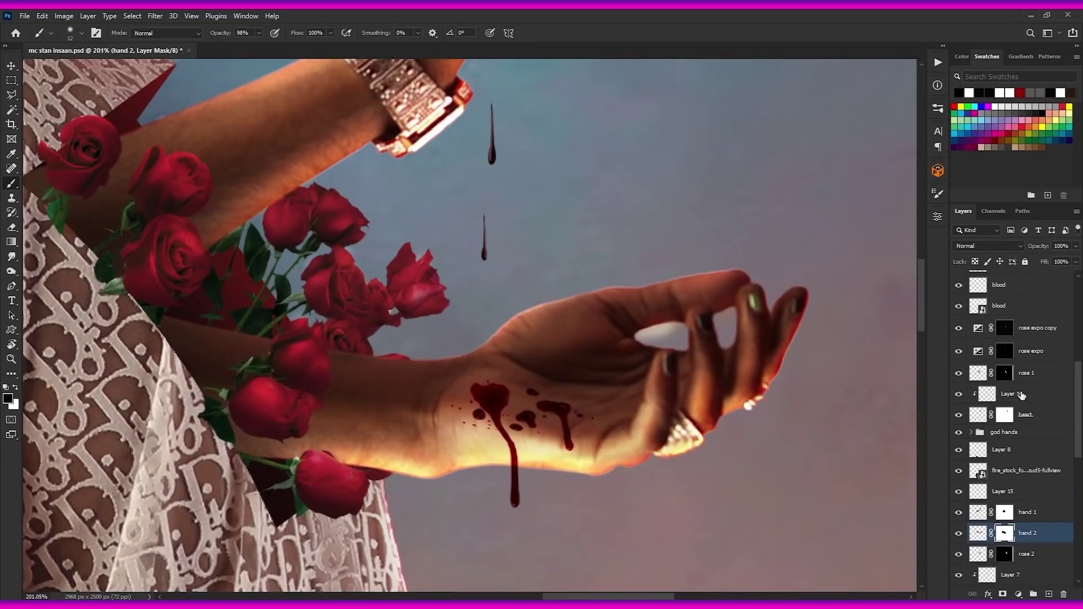
scroll(1026, 427, "down", 10)
scroll(1004, 430, "up", 4)
scroll(998, 428, "up", 4)
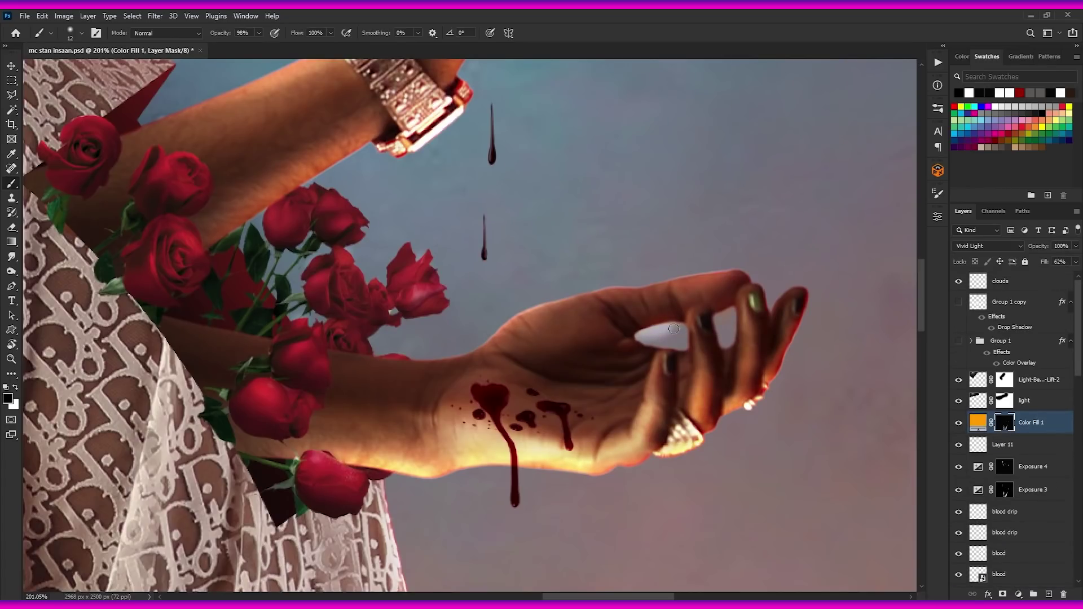
scroll(993, 417, "down", 5)
left_click(1033, 385)
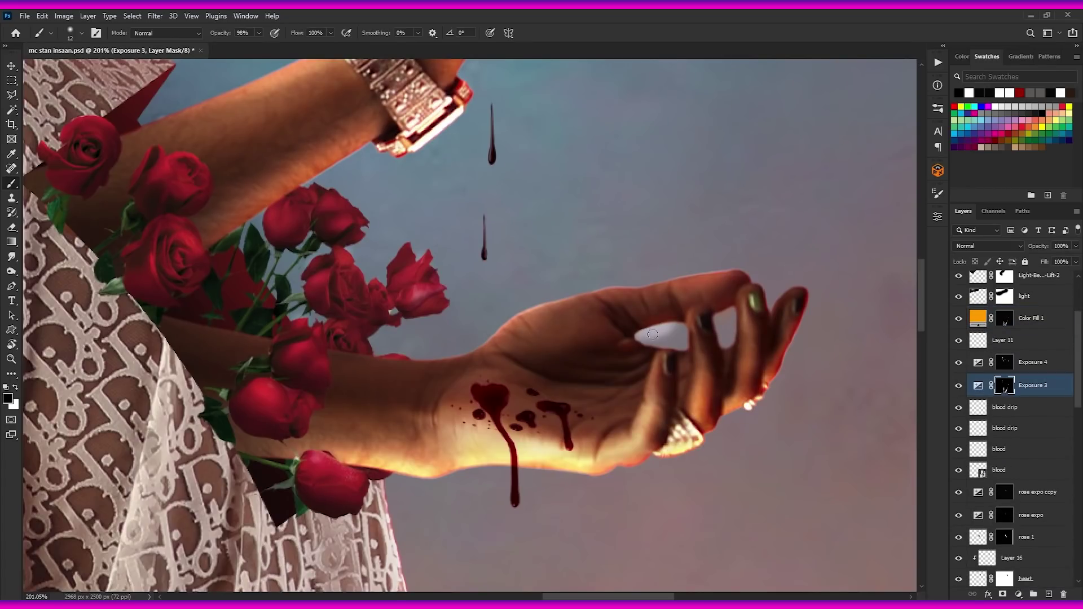
left_click(1006, 319)
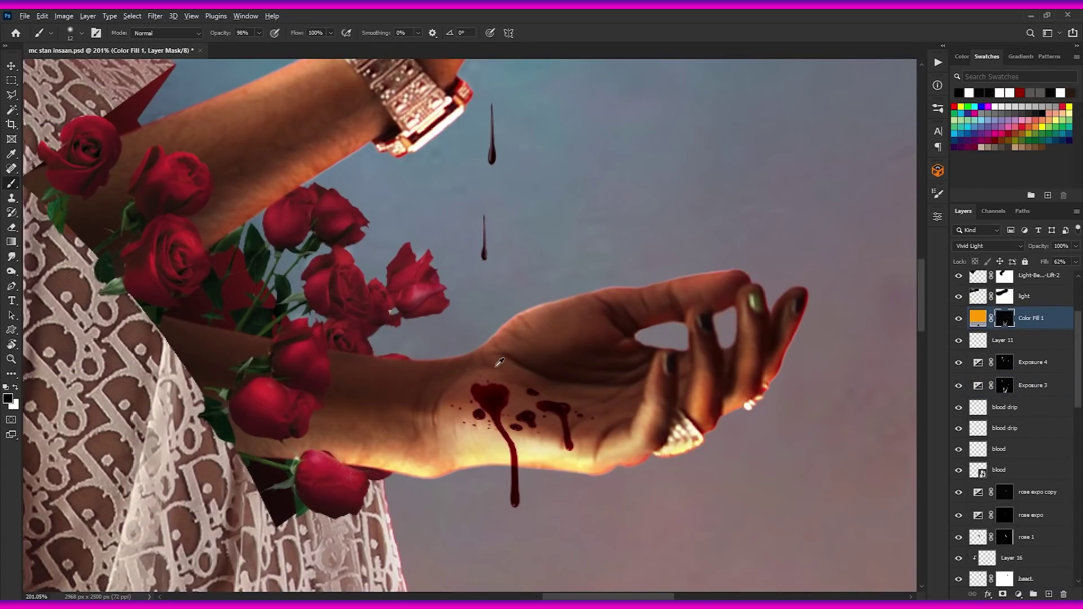
Try painting an orange highlight on the thumb-side edge of the lower palm in the Color Fill 1 mask
scroll(500, 363, "down", 5)
scroll(598, 324, "up", 7)
right_click(366, 335, "alt")
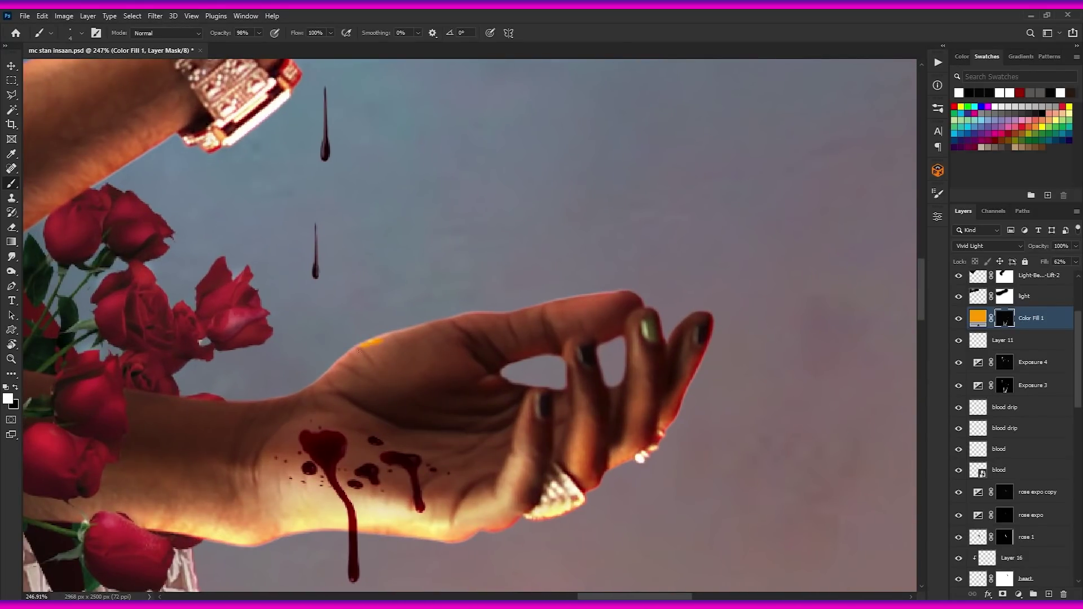
Activate the Exposure 3 mask and load the hand 2 layer's outline as a selection
key("alt+bracketleft")
key("alt+bracketleft")
key("alt+bracketleft")
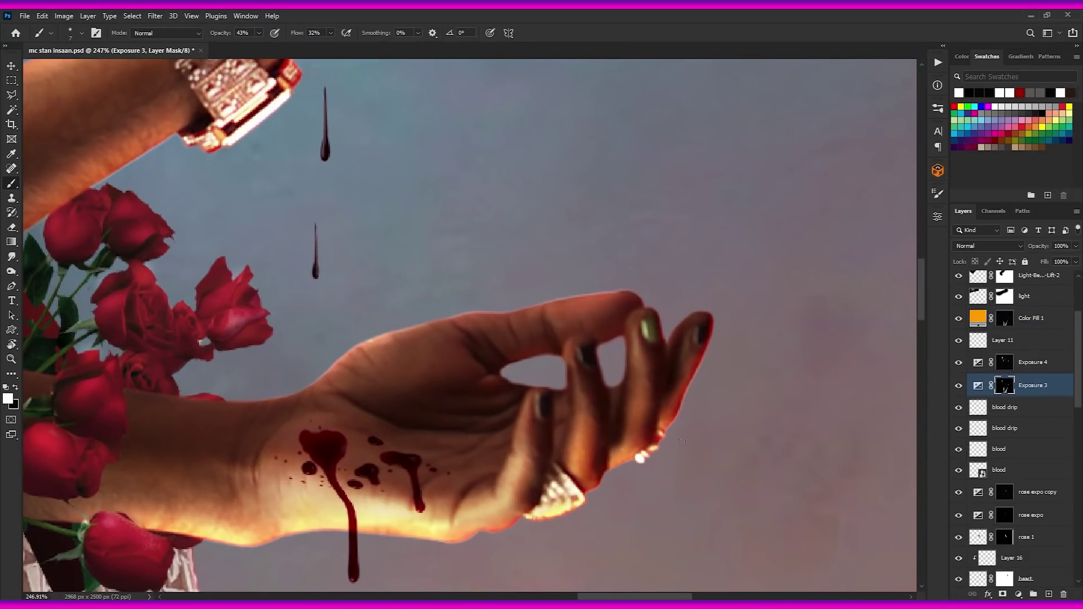
scroll(1006, 480, "down", 5)
left_click(979, 489, "ctrl")
Brush rim highlights along the lower hand's thumb-side edge and outer fingers on the Exposure 3 mask
right_click(410, 323, "alt")
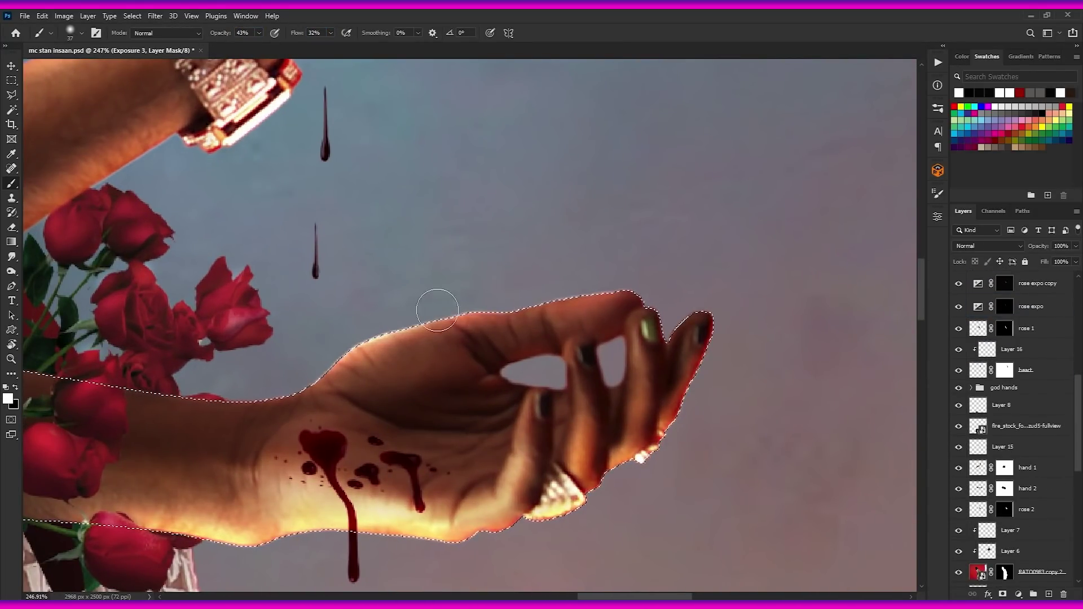
key("bracketleft")
key("bracketleft")
key("bracketleft")
key("bracketright")
key("bracketright")
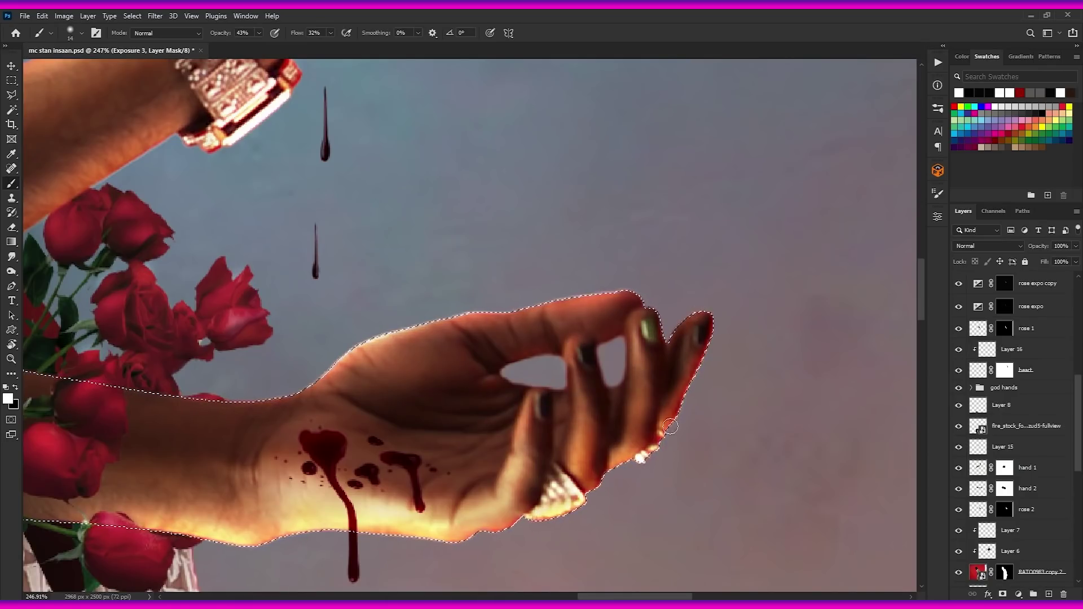
left_click_drag(670, 426, 695, 373)
Clear the selection around the lower hand and save the document
key("ctrl+d")
scroll(487, 381, "down", 8)
left_click_drag(361, 414, 446, 353)
key("ctrl+s")
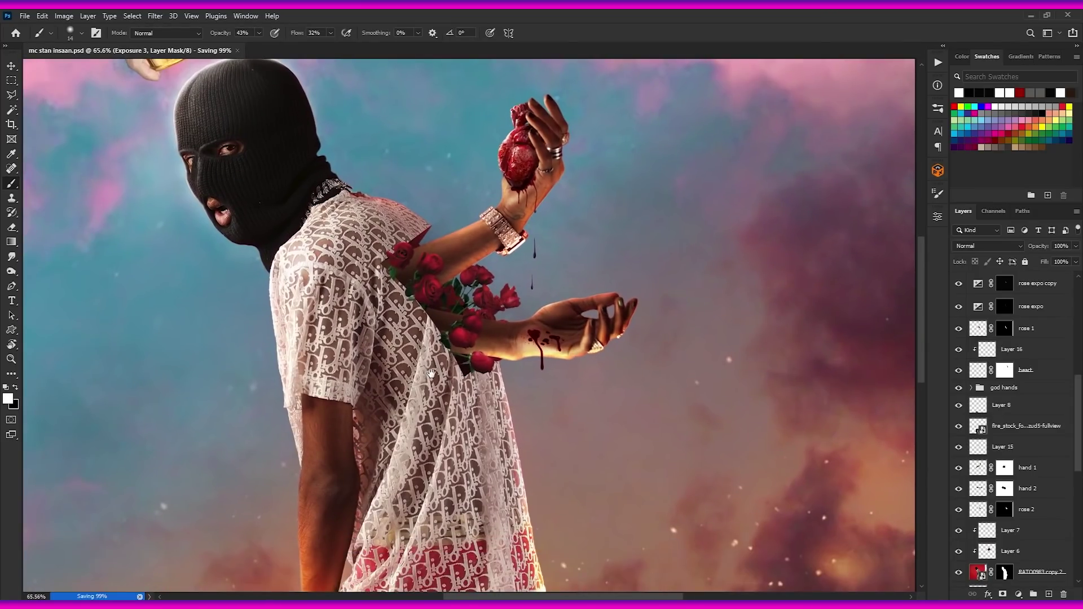
Examine the whole composition, then take a close look at the masked head
scroll(431, 373, "down", 2)
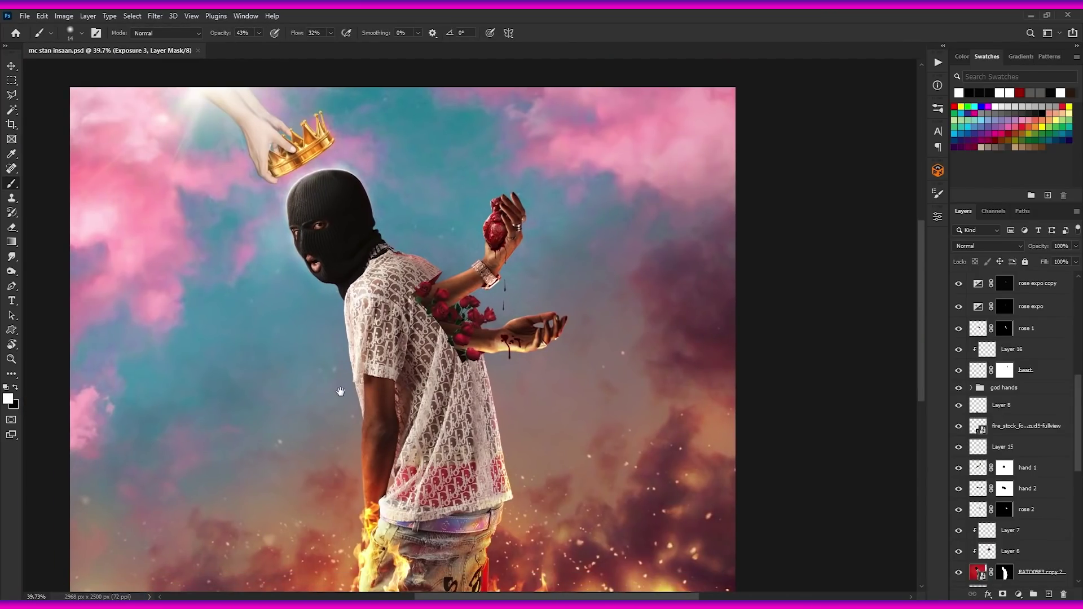
left_click_drag(341, 391, 377, 408)
scroll(376, 408, "up", 3)
scroll(383, 213, "down", 4)
scroll(355, 170, "up", 6)
left_click_drag(335, 197, 363, 199)
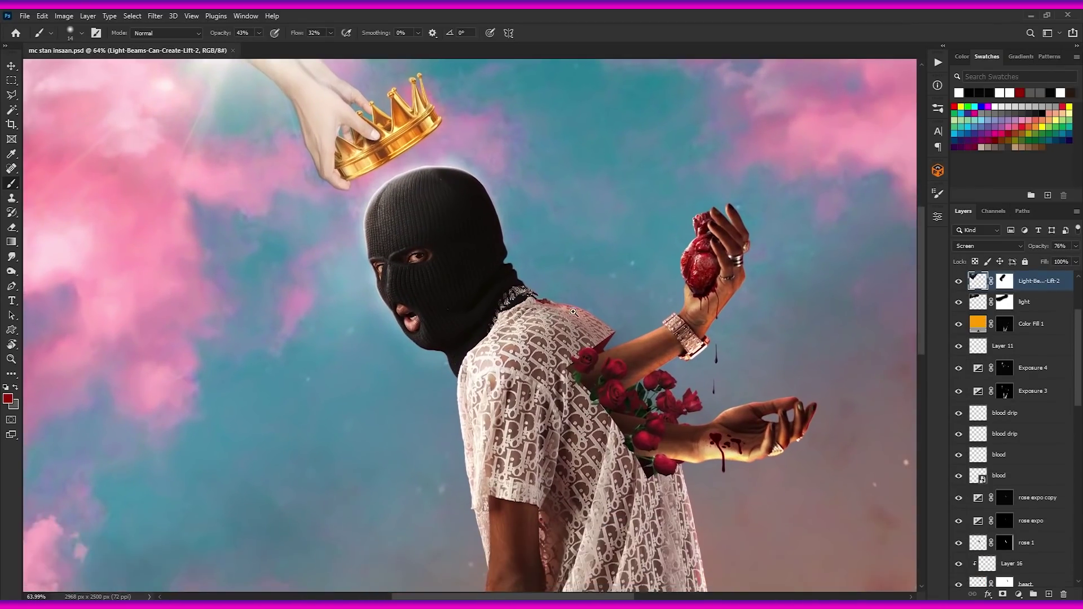
scroll(394, 282, "down", 2)
scroll(406, 303, "up", 4)
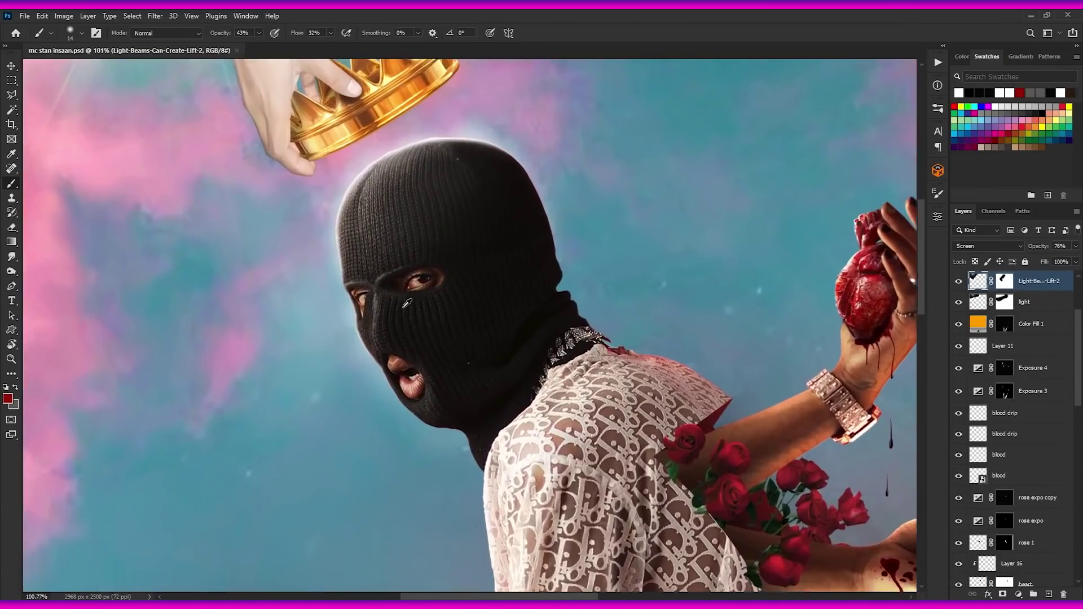
Remove the small light specks from the balaclava on the RATO0983 copy 2 layer with the Spot Healing Brush
scroll(407, 303, "up", 1)
scroll(1060, 470, "down", 5)
left_click(958, 454)
left_click(1045, 450)
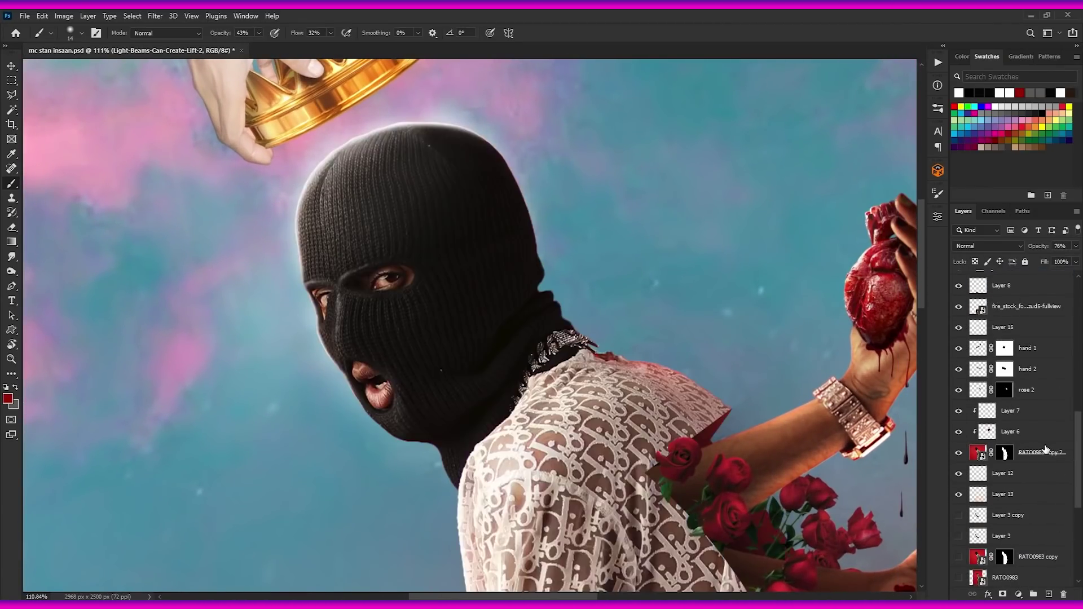
left_click(13, 170)
scroll(441, 370, "up", 4)
left_click(444, 372)
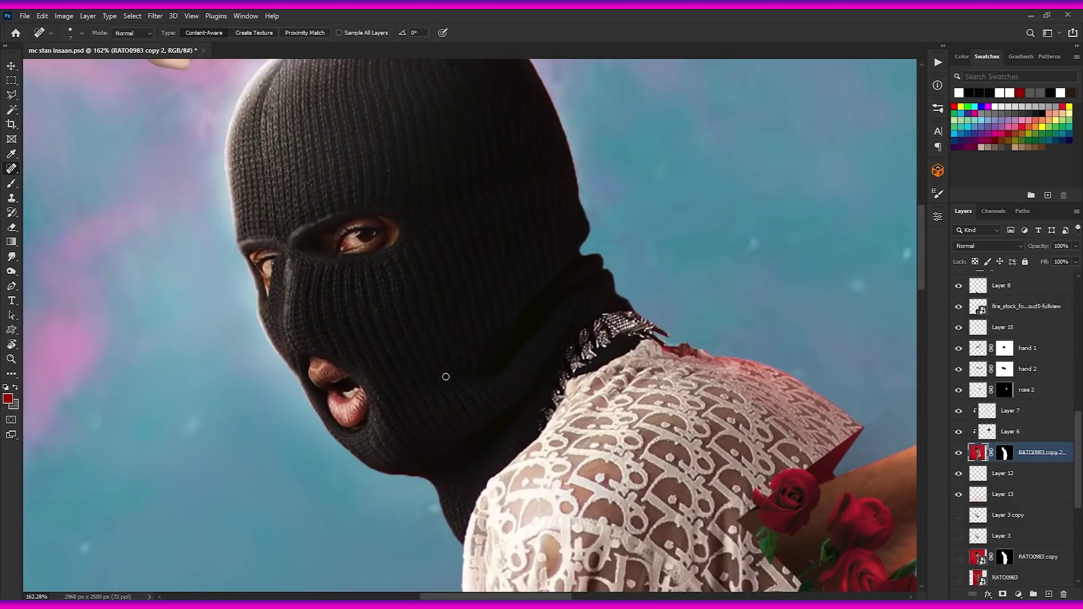
left_click_drag(445, 378, 480, 468)
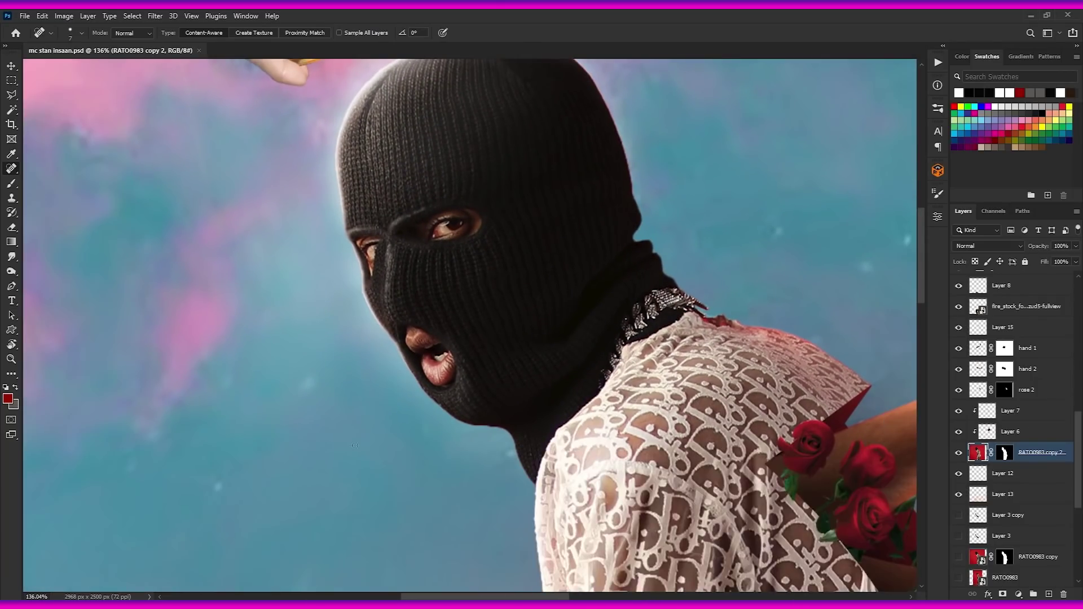
Compare the image with and without Exposure 3, and brush a subtle highlight onto the eye in its mask
left_click(1004, 433)
scroll(456, 219, "up", 4)
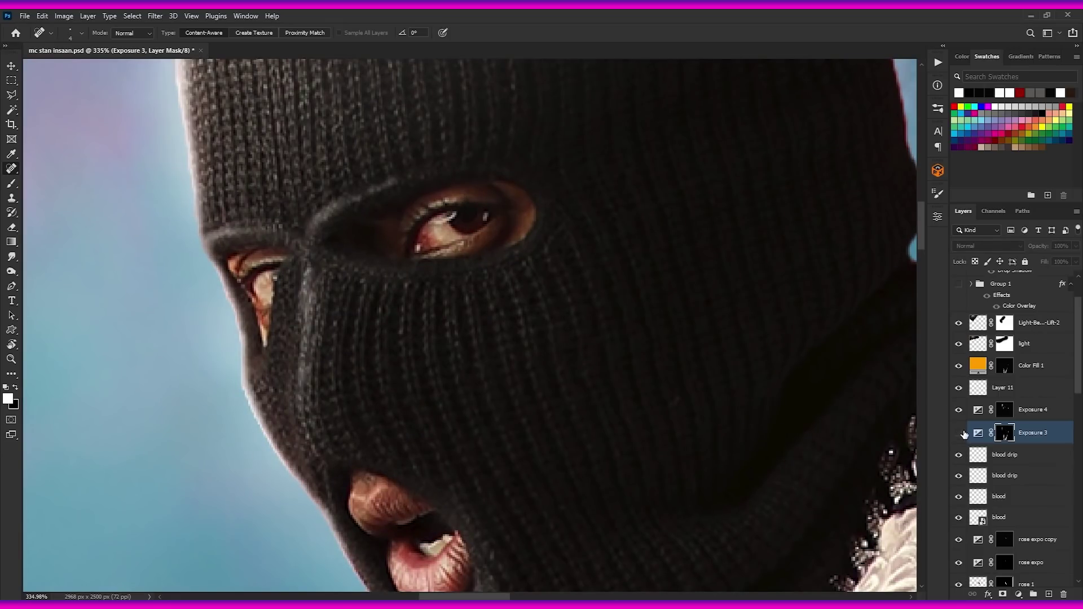
left_click(959, 433)
key("b")
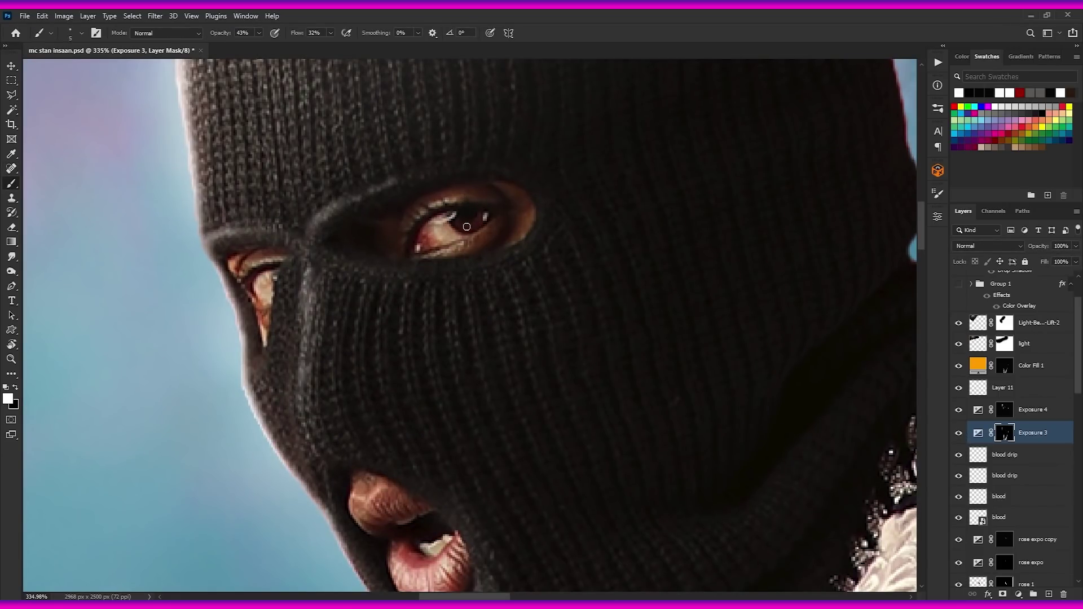
scroll(468, 292, "down", 1)
Create a new layer named eye glow above Exposure 4 and ready a white brush
left_click(1004, 409)
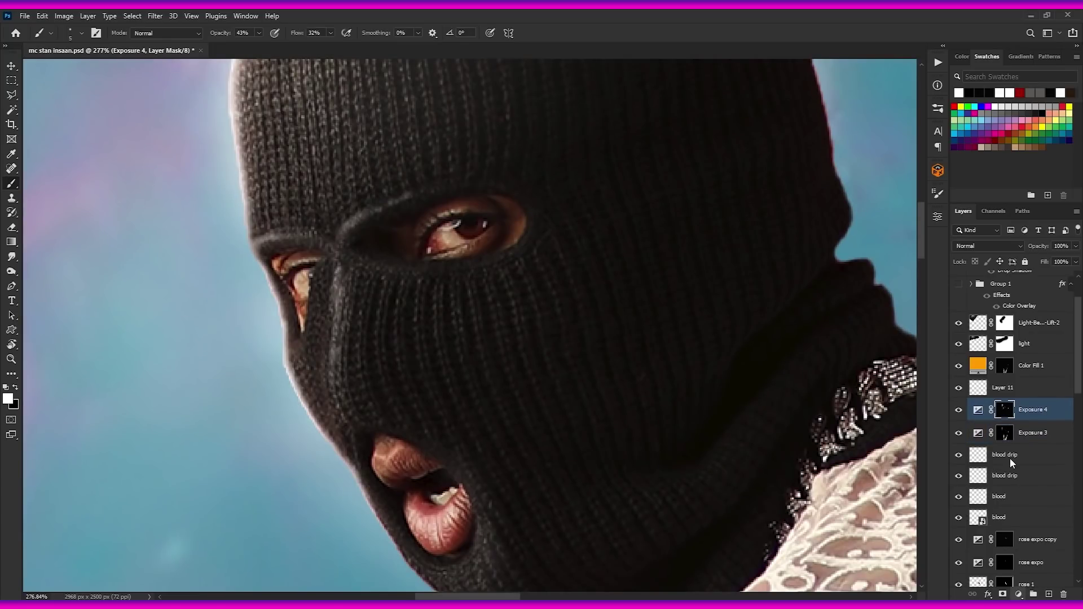
key("z")
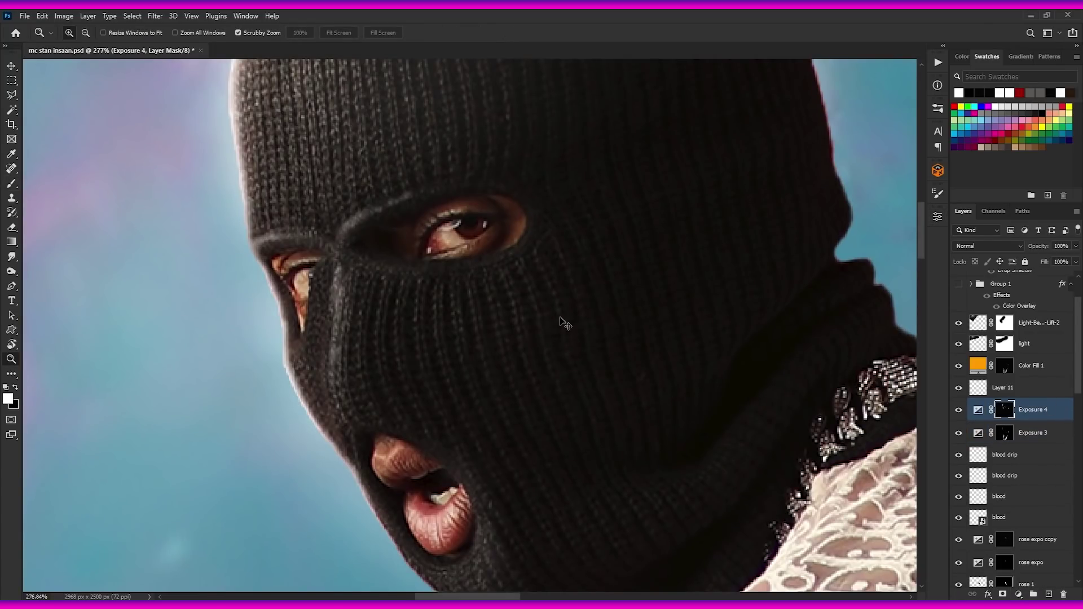
key("ctrl+shift+alt+n")
key("b")
key("d")
key("x")
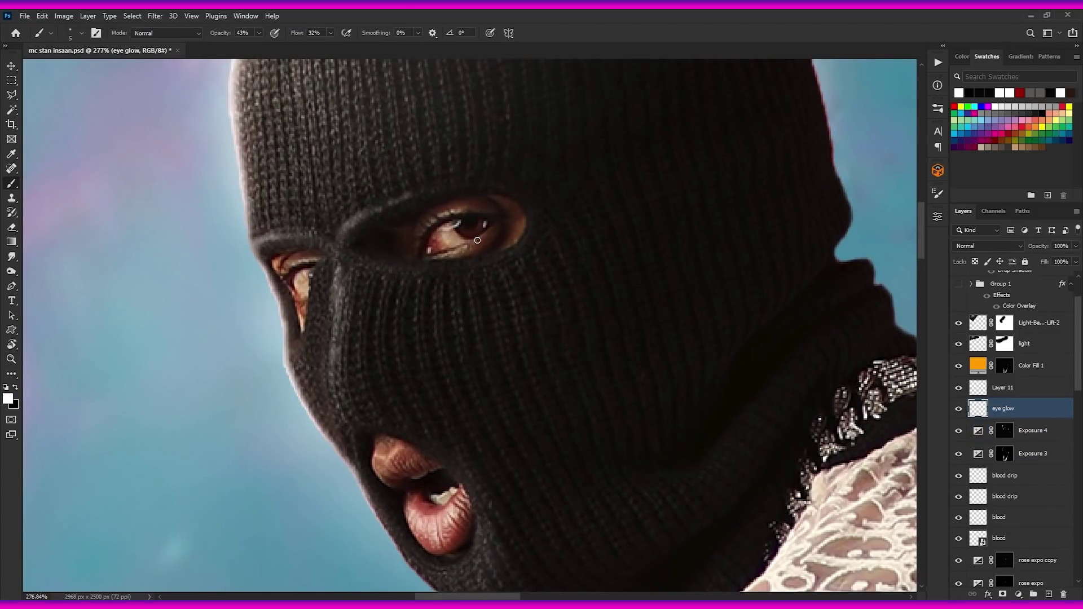
Paint a soft glow on the eye and set the eye glow layer to Hard Light with 42% fill
key("Down")
key("Down")
scroll(1041, 264, "up", 1)
Review the full artwork and save the document with the eye glow
scroll(480, 333, "down", 10)
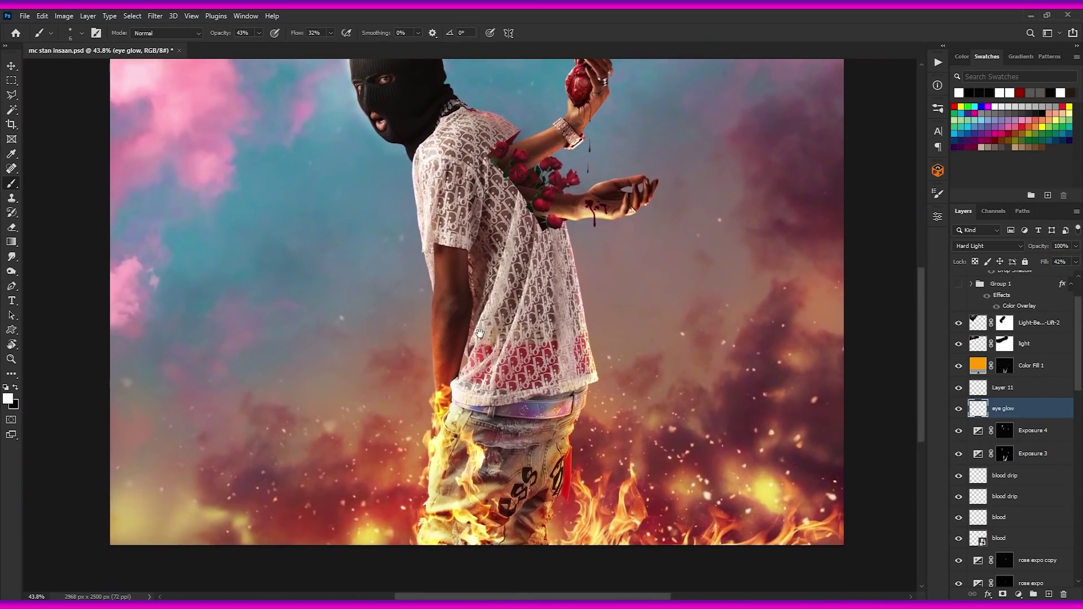
left_click_drag(480, 333, 486, 369)
mouse_move(602, 260)
left_mouse_down()
mouse_move(647, 258)
mouse_move(581, 293)
mouse_move(508, 286)
mouse_move(582, 257)
left_mouse_up()
key("ctrl+s")
Select the upper blood layer and toggle its visibility to identify the splatter it holds on the wrist
scroll(582, 258, "up", 4)
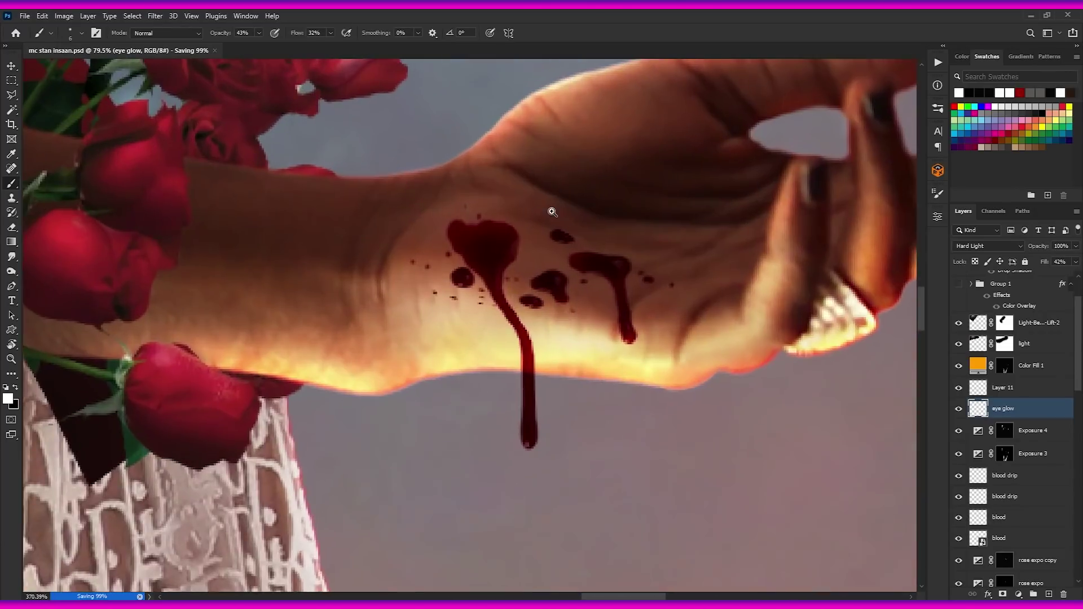
scroll(551, 211, "down", 1)
left_click(999, 517)
left_click(958, 517)
left_click(959, 517)
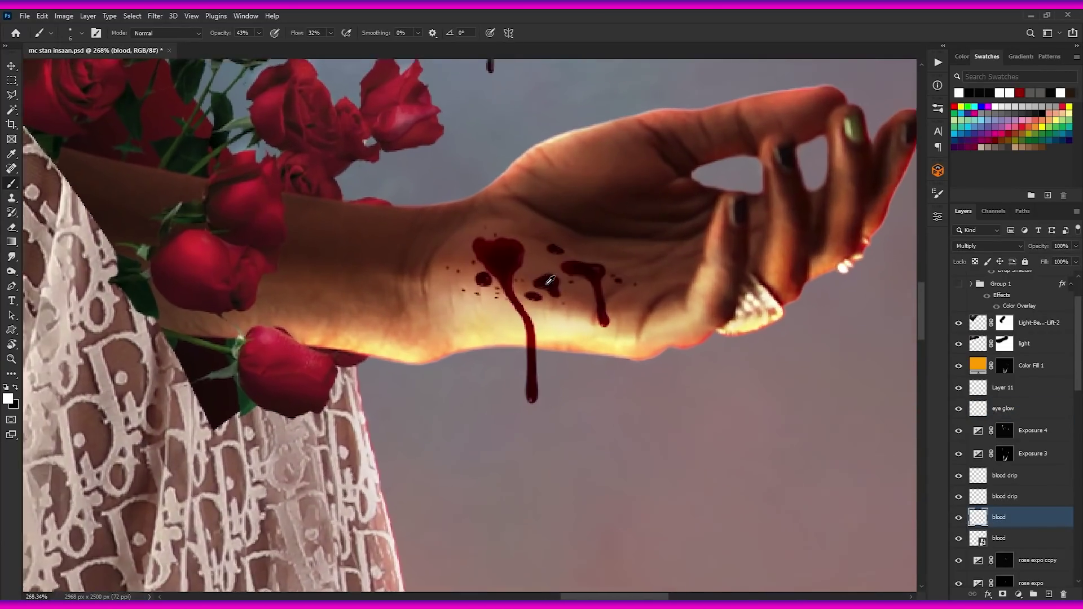
Convert the upper blood layer on the open palm's wrist to a smart object and apply Gaussian Blur to it
scroll(553, 296, "up", 2)
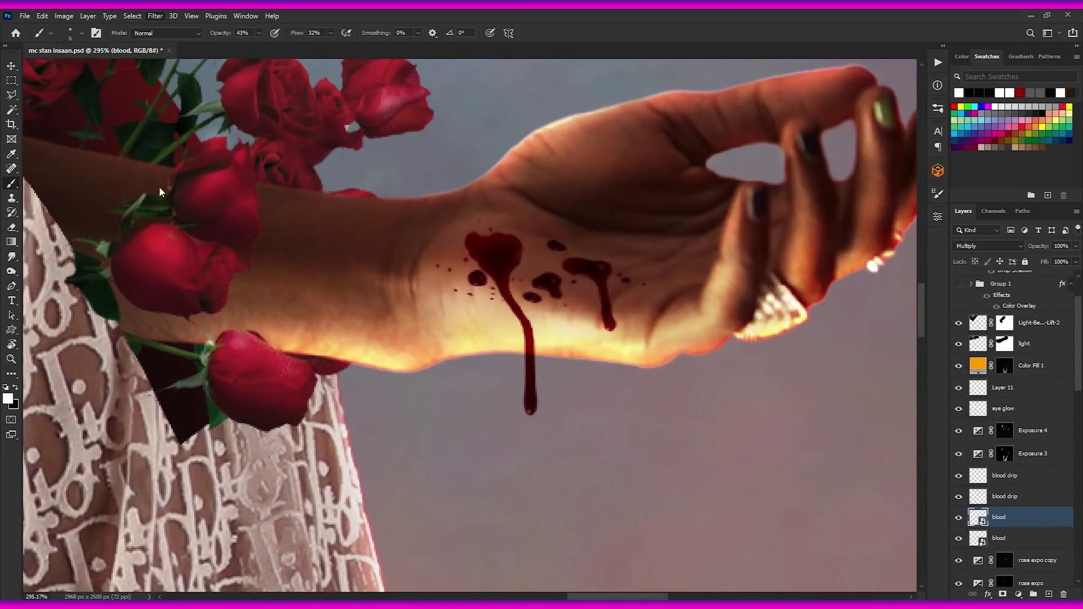
key("ctrl+f")
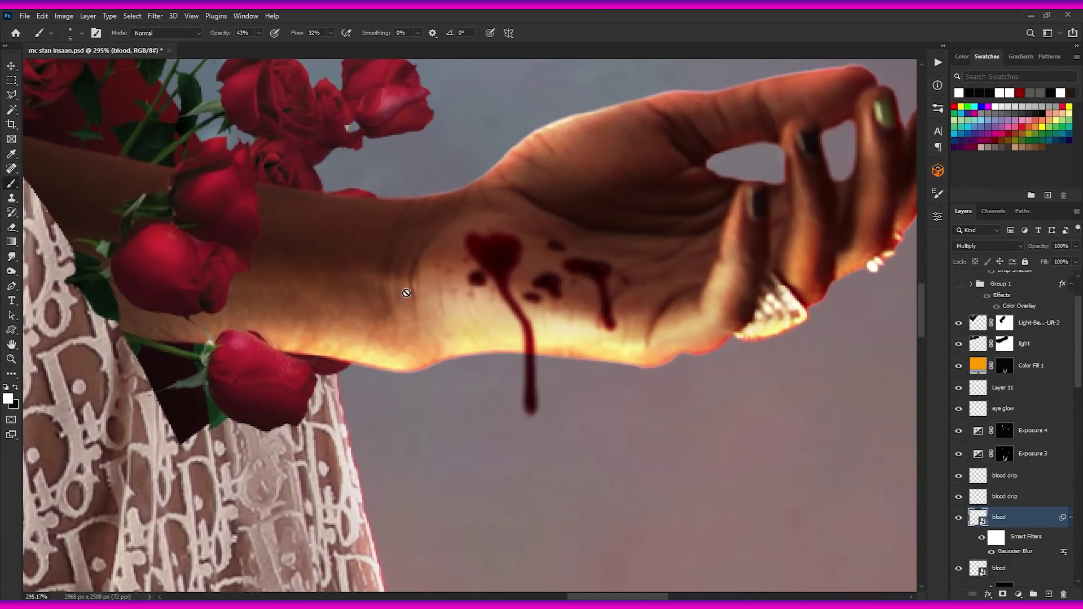
scroll(406, 293, "down", 5)
left_click_drag(450, 192, 527, 468)
scroll(674, 360, "up", 2)
Apply Gaussian Blur as a smart filter to the lower blood layer under the heart
left_click(1026, 564)
scroll(1024, 561, "down", 1)
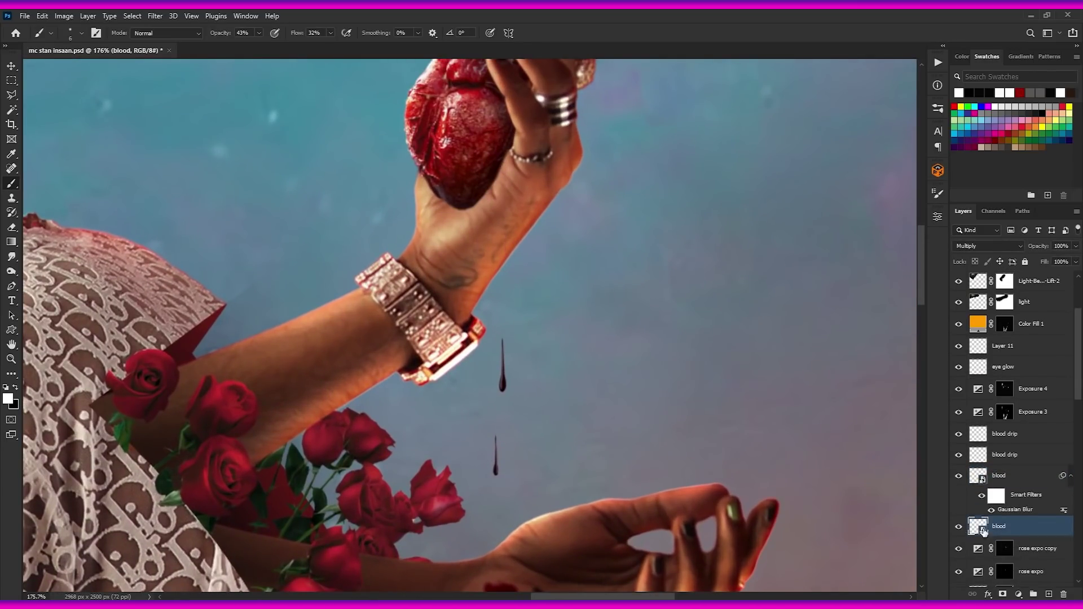
key("ctrl+z")
left_click(1037, 530)
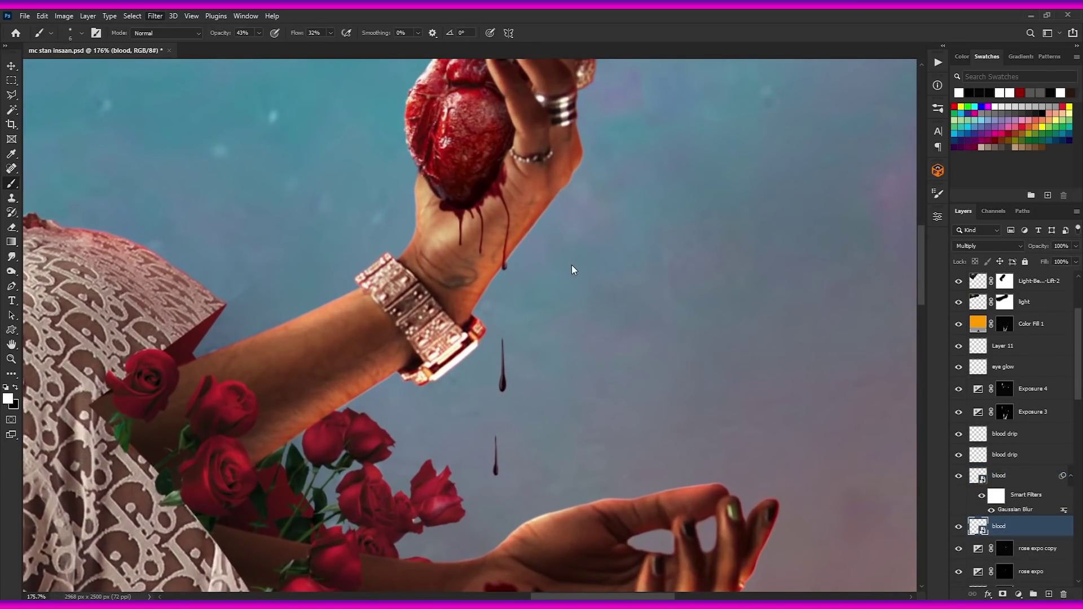
scroll(512, 233, "up", 9)
scroll(512, 233, "down", 6)
left_click(155, 16)
left_click(351, 209)
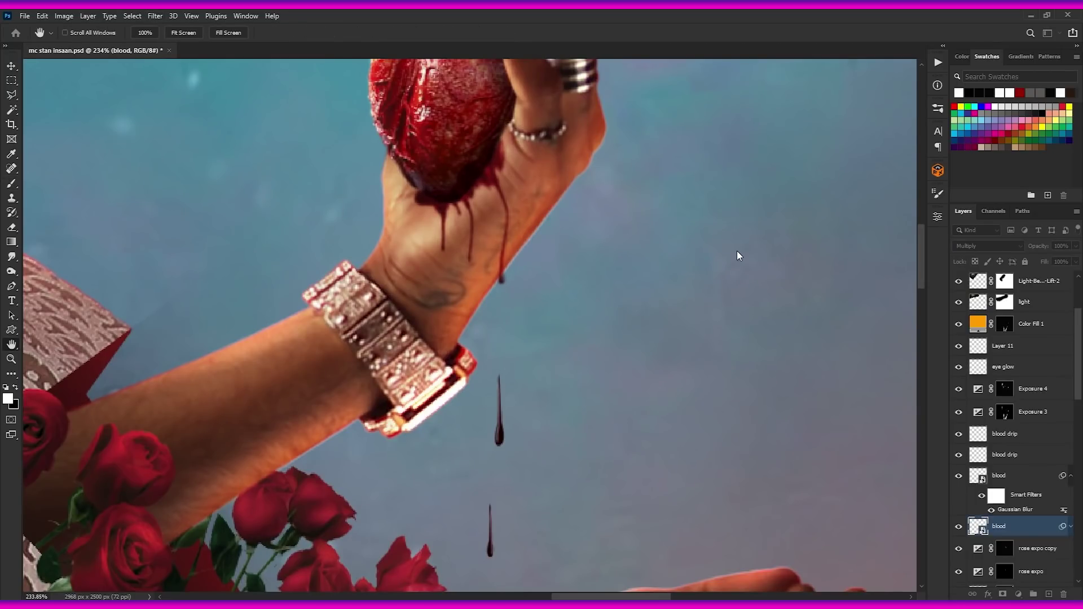
key("Return")
Apply Gaussian Blur to both blood drip layers falling below the raised wrist
left_click(500, 439, "ctrl")
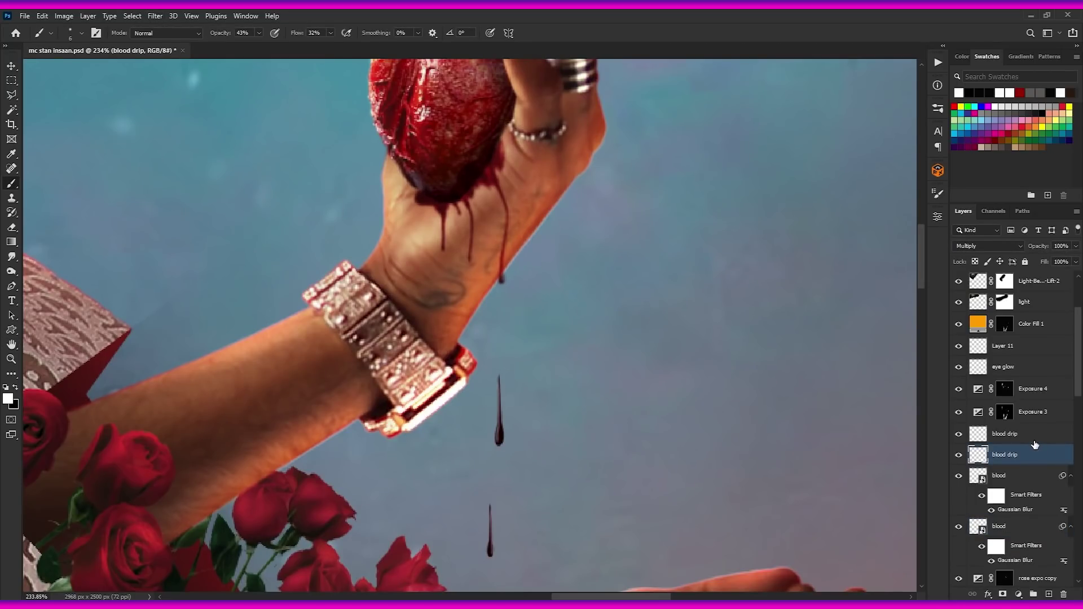
key("alt+bracketright")
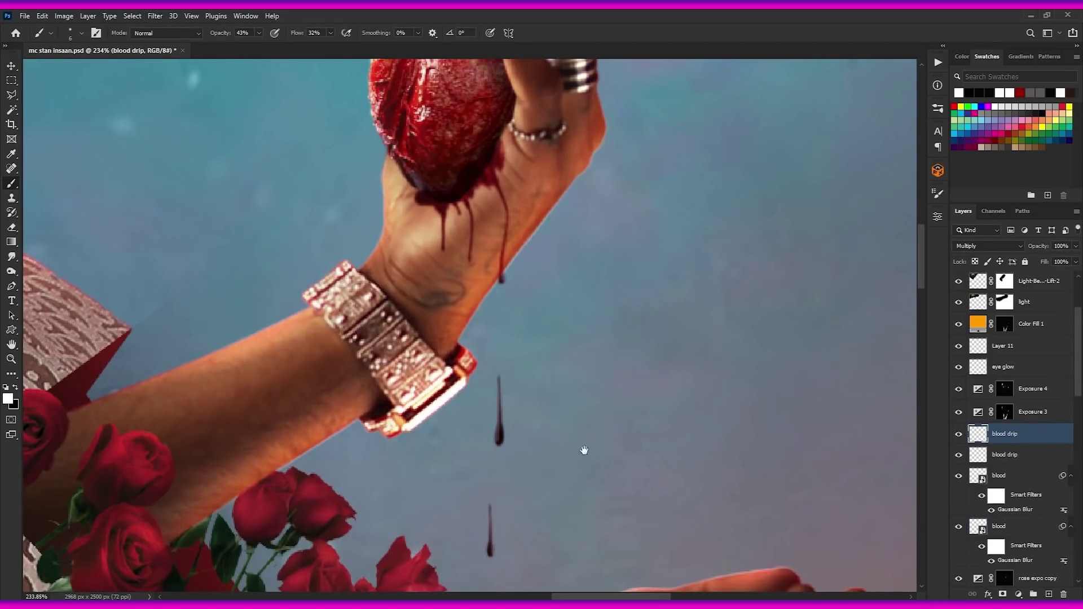
left_click_drag(583, 451, 535, 435)
key("h")
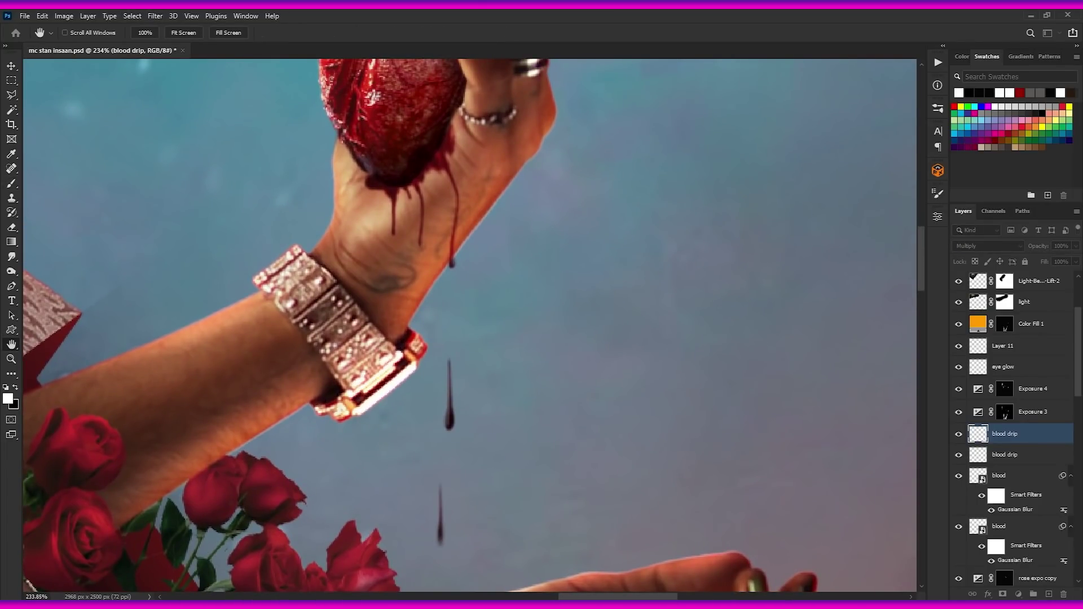
left_click(449, 422, "ctrl")
key("ctrl+alt+f")
left_click_drag(453, 465, 426, 419)
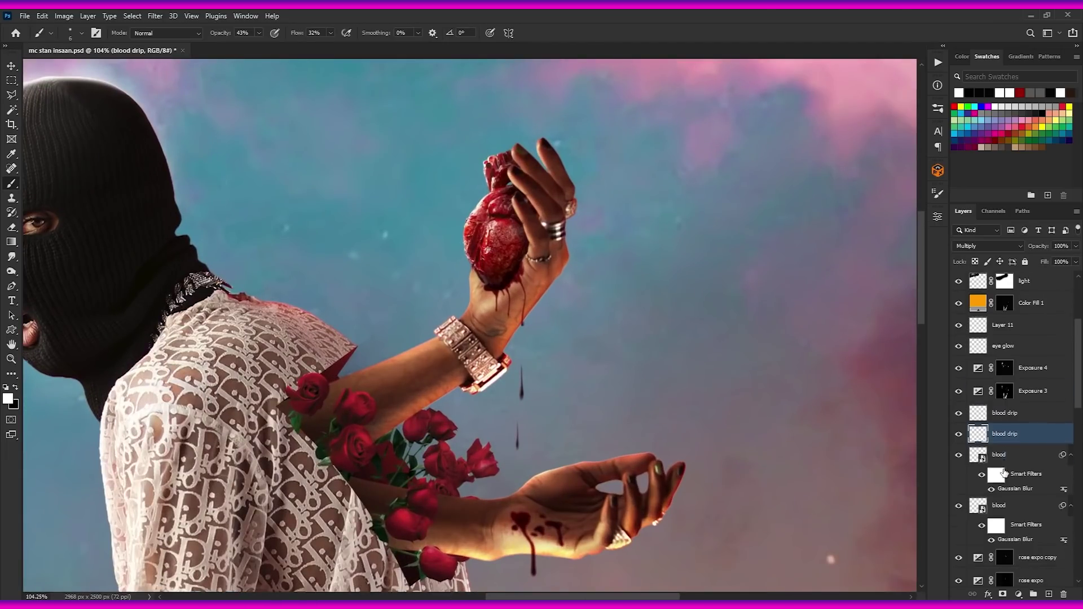
Apply Gaussian Blur to the heart layer and check it against the full figure
key("alt+bracketleft")
left_click_drag(492, 236, 442, 247)
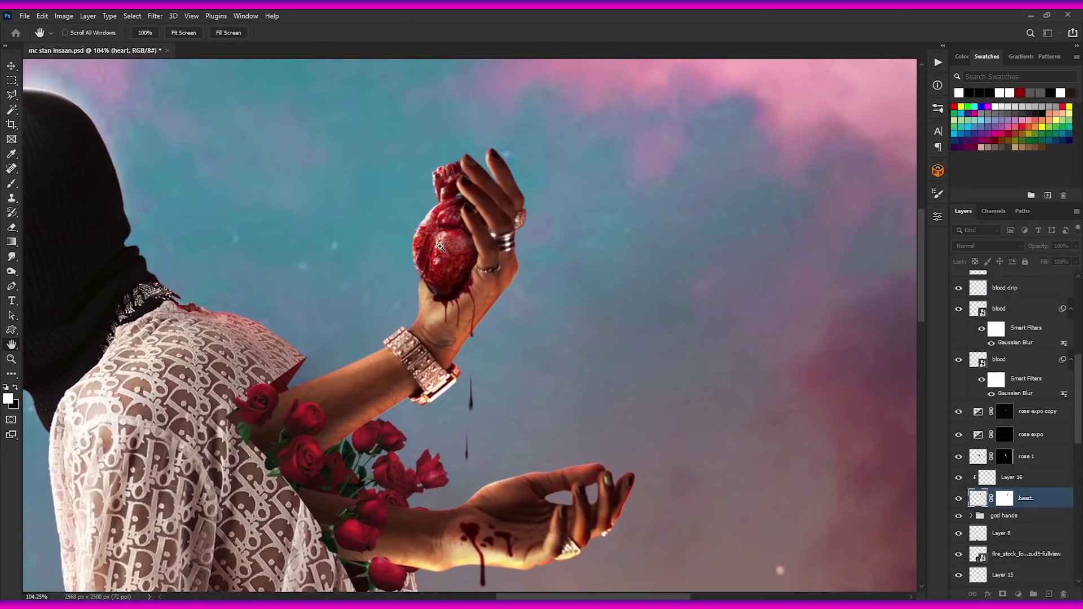
left_click(443, 247, "ctrl")
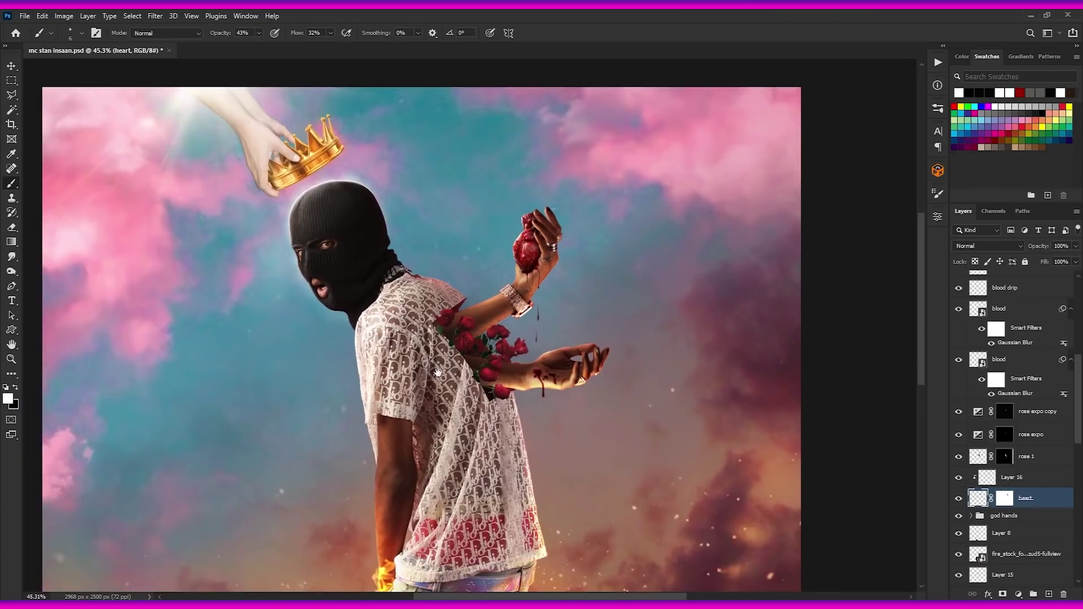
scroll(967, 484, "down", 10)
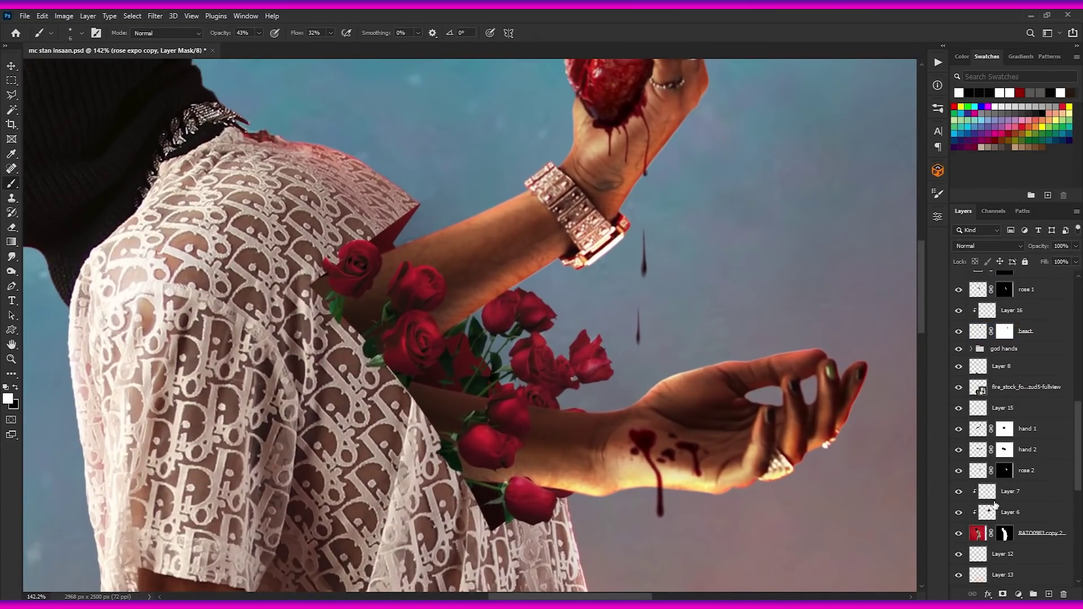
Toggle Layer 6 to identify what it holds and apply Gaussian Blur to the rose 2 layer
left_click(971, 488)
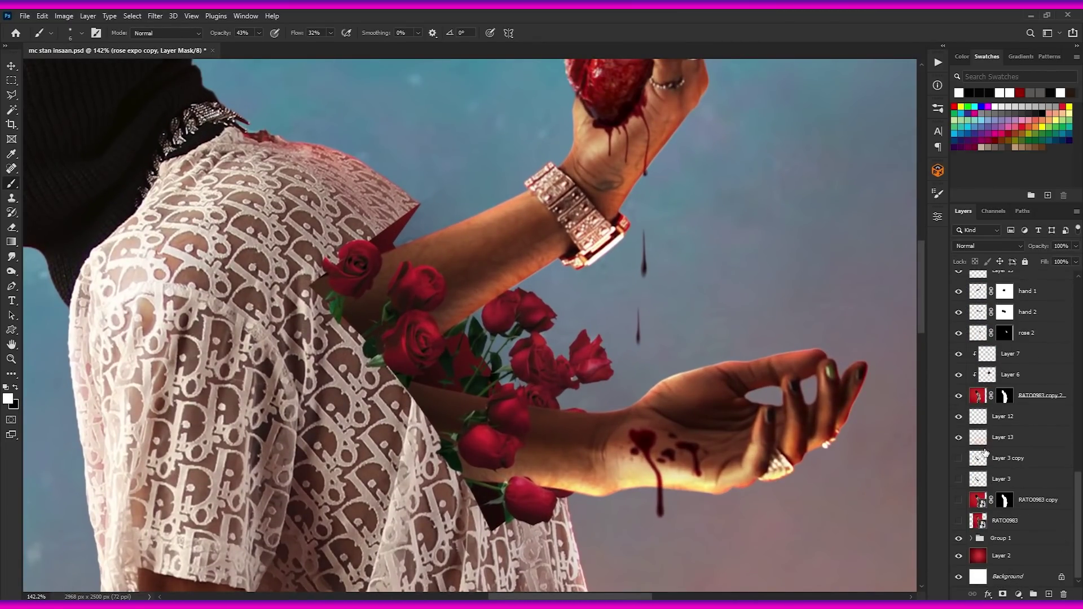
left_click(958, 375)
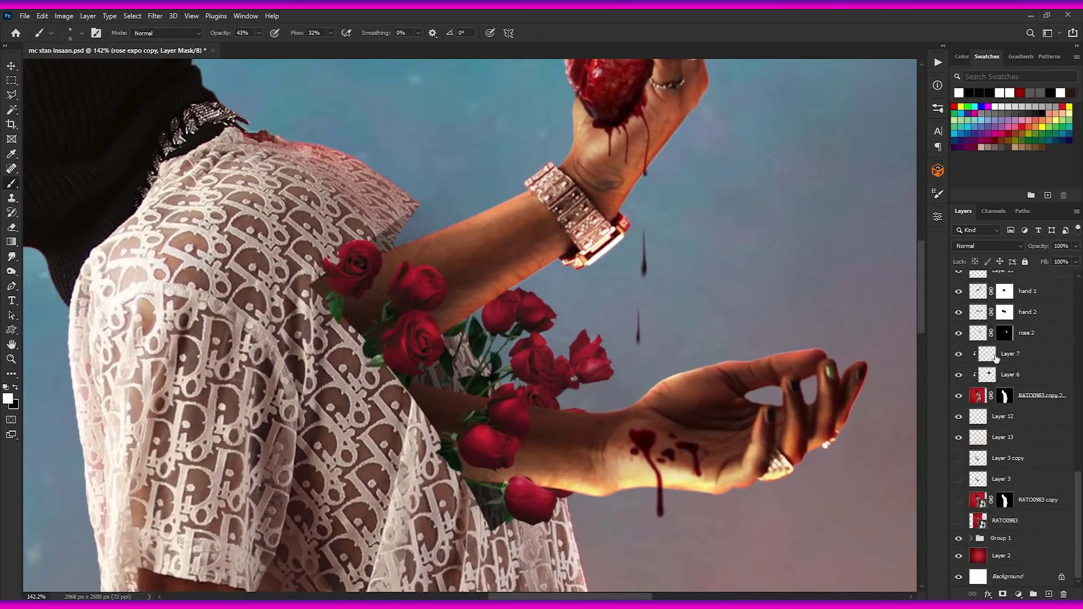
scroll(996, 358, "up", 1)
left_click(995, 354)
key("h")
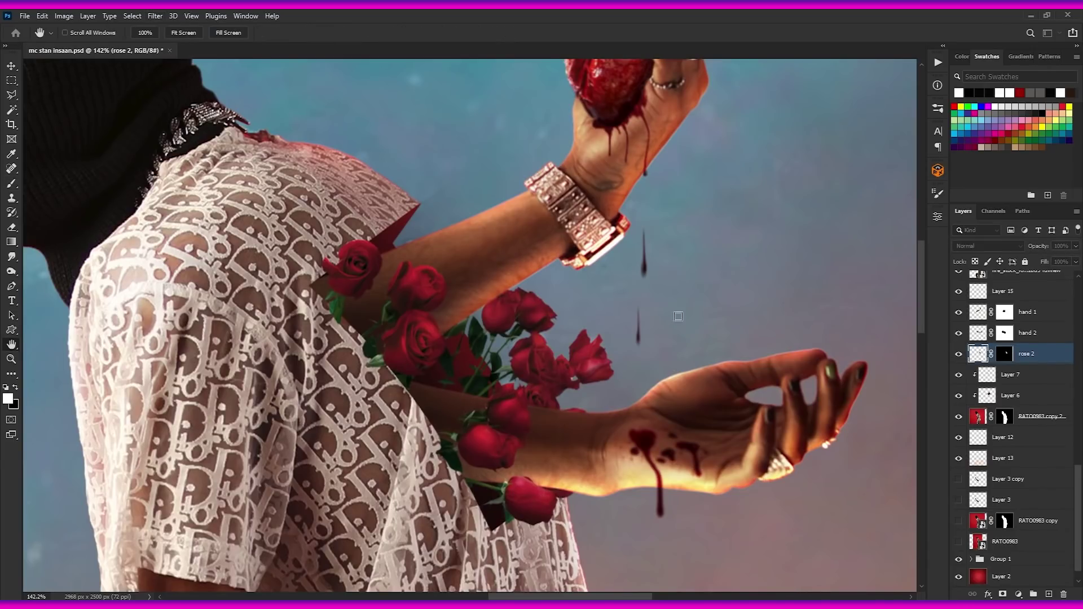
key("b")
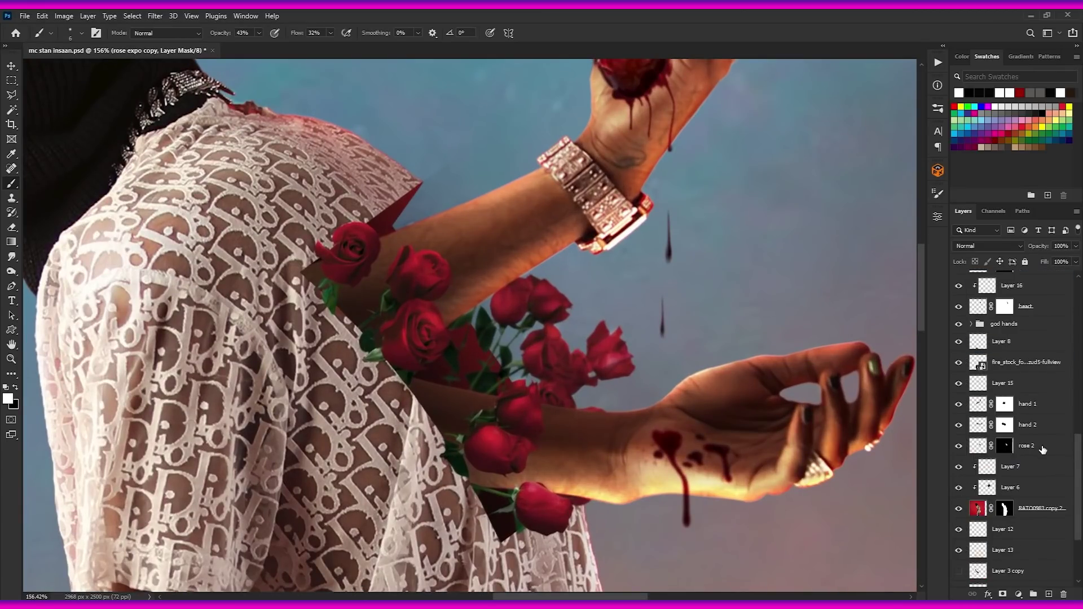
Apply Gaussian Blur to the rose 1 layer and save the document
scroll(1043, 449, "up", 10)
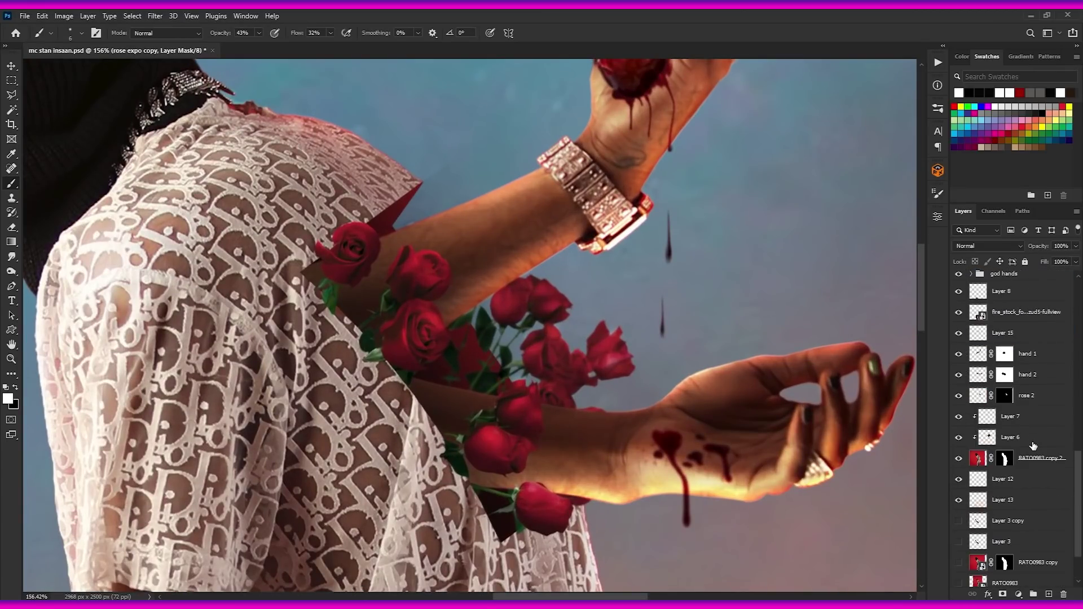
left_click(1007, 361)
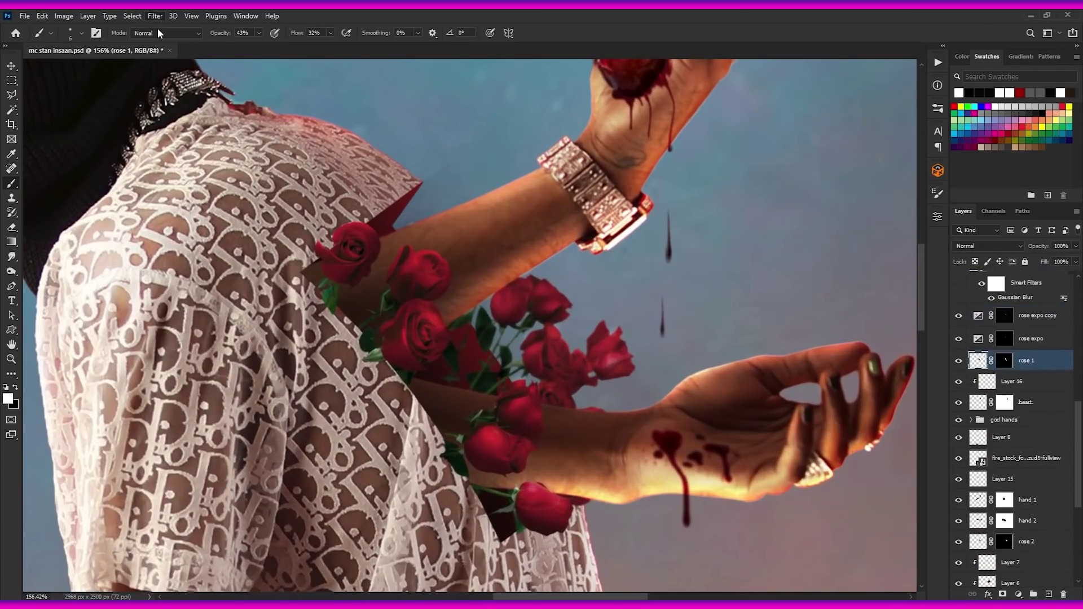
key("h")
key("b")
key("ctrl+minus")
key("ctrl+minus")
key("ctrl+minus")
key("ctrl+minus")
key("ctrl+s")
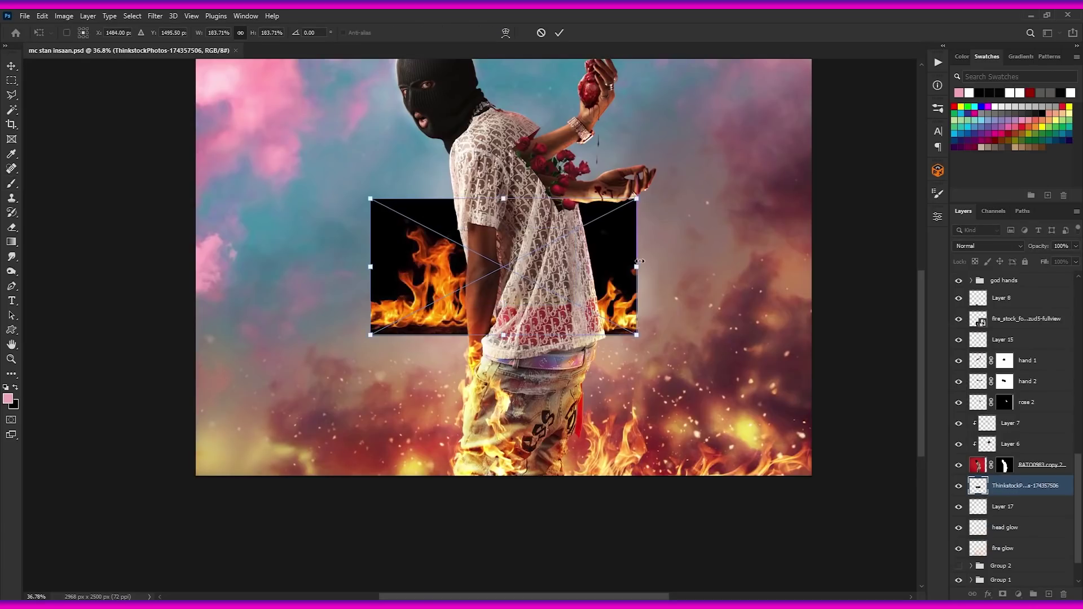
Place the ThinkstockPhotos fire image along the poster's lower-left edge, raise it below Layer 8 and blend it with Screen
left_click_drag(502, 265, 293, 440)
key("Return")
left_click_drag(1015, 486, 962, 331)
key("alt+shift+s")
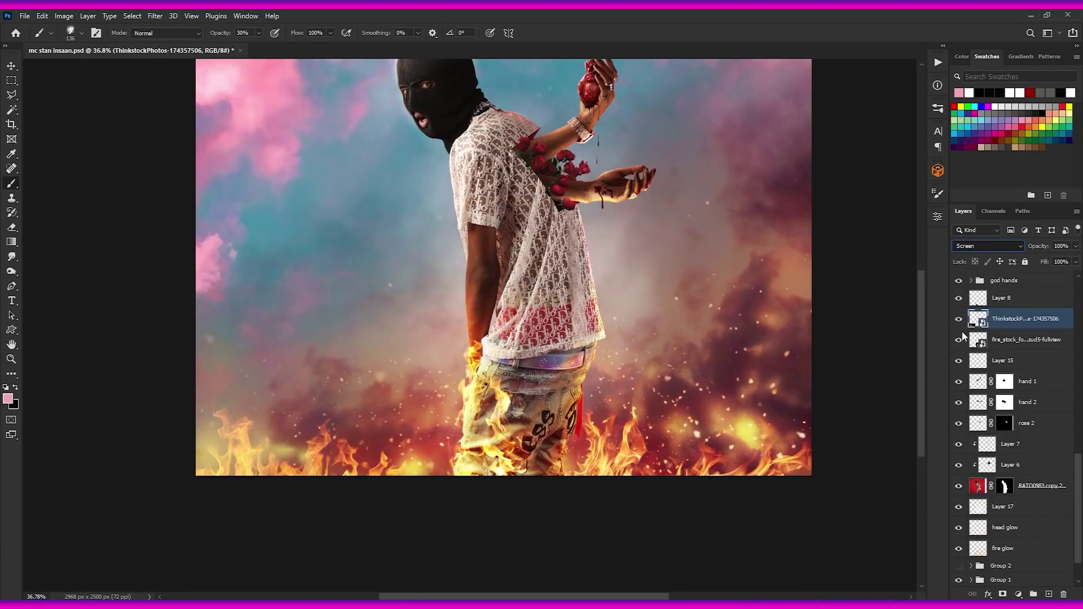
Apply Levels and Hue/Saturation smart filters to the ThinkstockPhotos fire layer
key("i")
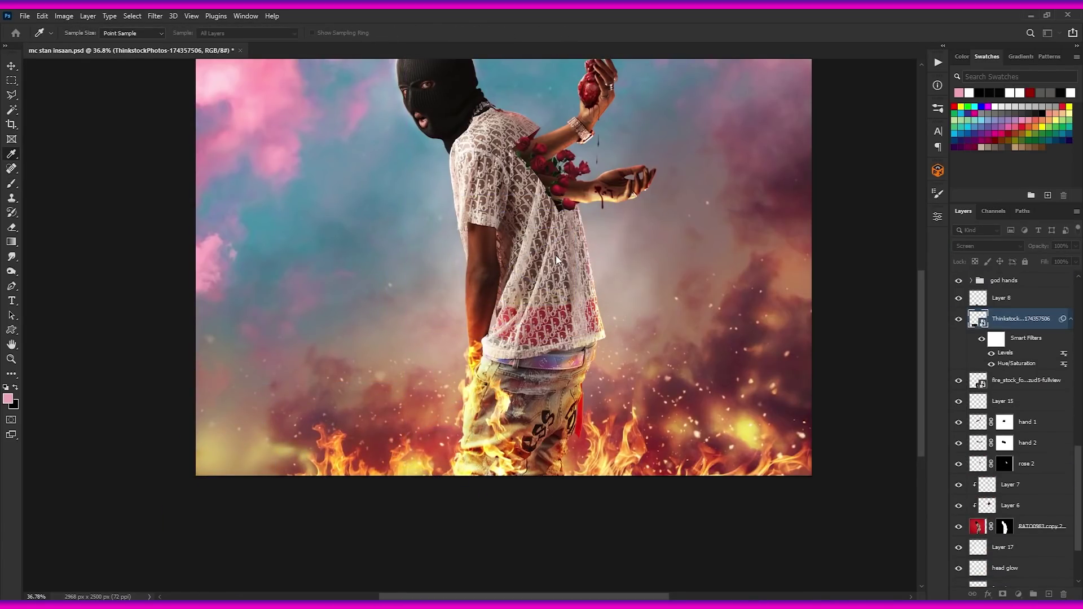
key("b")
scroll(1009, 395, "up", 3)
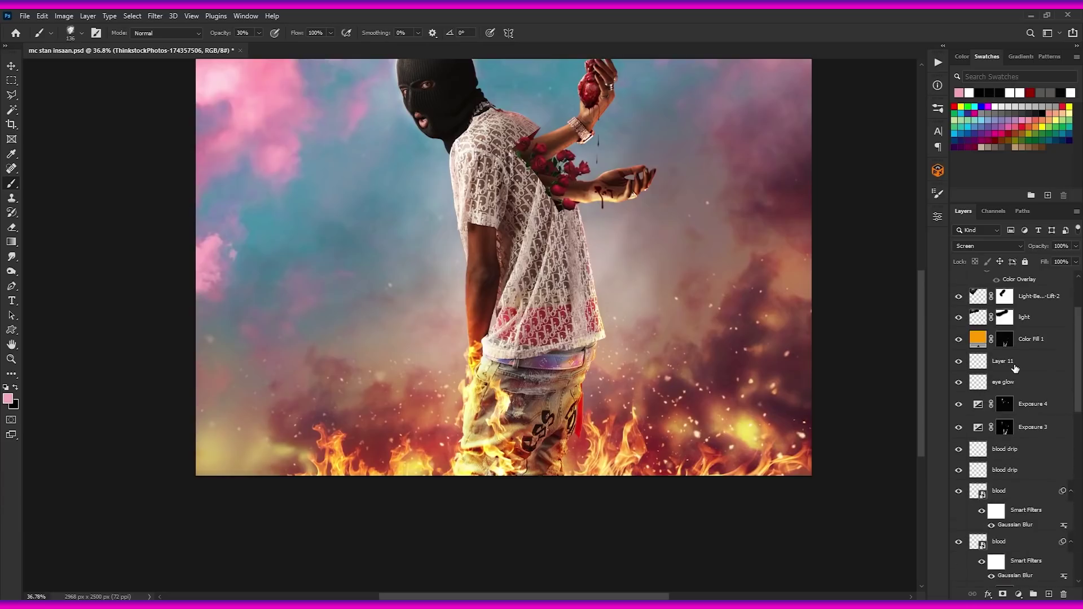
Toggle the fire_stock layer to identify its flames, apply a Hue/Saturation smart filter to it and save the document
left_click(959, 486)
left_click(958, 485)
left_click(1021, 485)
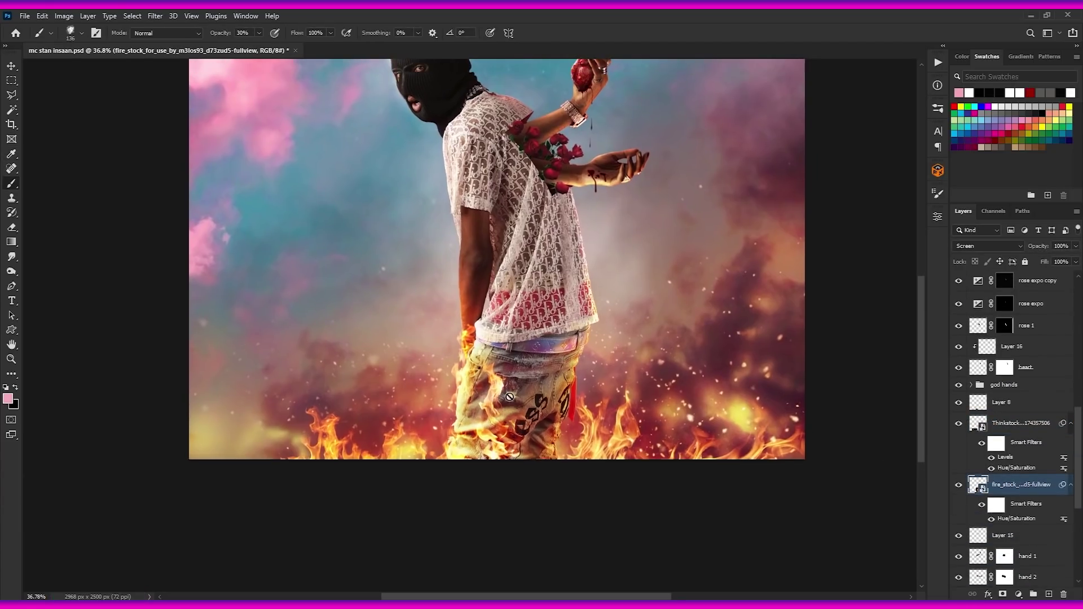
scroll(518, 389, "up", 5)
scroll(528, 446, "down", 7)
key("ctrl+s")
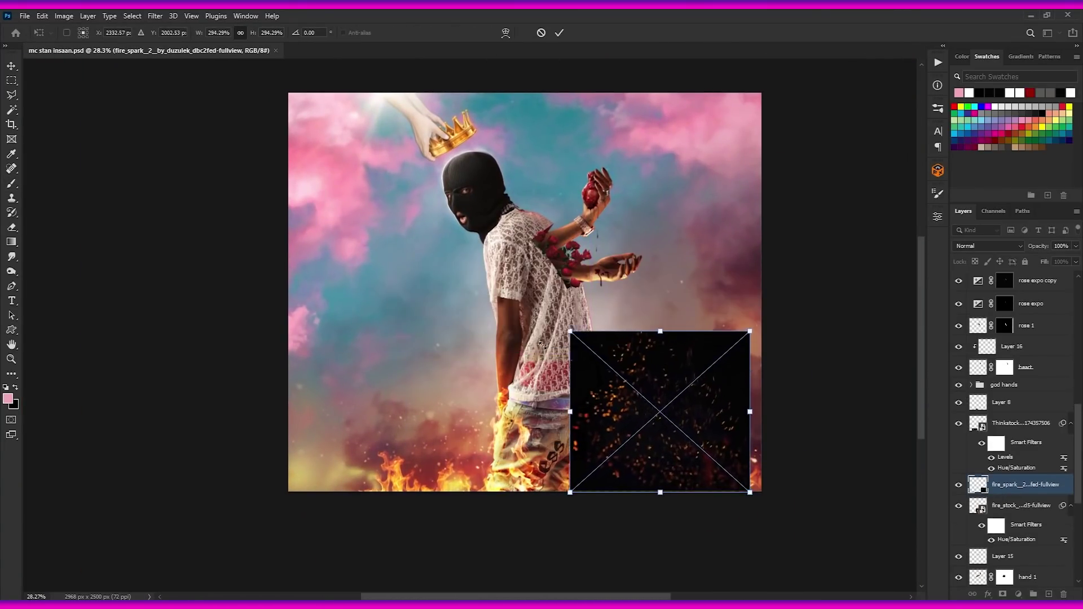
Place the fire_spark image over the poster's lower-right area and blend it with Screen
key("Return")
left_click_drag(543, 345, 597, 372)
left_click(990, 246)
left_click(976, 350)
scroll(612, 370, "up", 6)
scroll(596, 373, "down", 6)
Duplicate the fire_spark layer, transform the copy over the flames on the poster's lower left and save the document
key("ctrl+j")
key("ctrl+t")
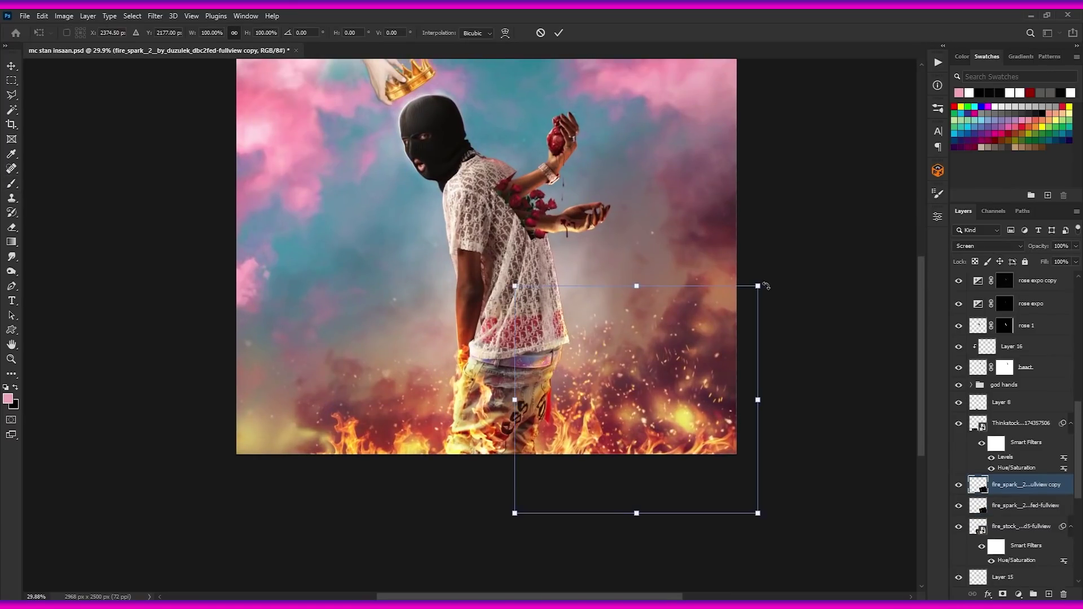
left_click_drag(757, 285, 707, 331)
left_click_drag(643, 410, 441, 419)
left_click_drag(551, 410, 554, 434)
key("Return")
left_click_drag(626, 271, 615, 360)
key("ctrl+s")
left_click_drag(612, 316, 538, 276)
scroll(538, 276, "up", 5)
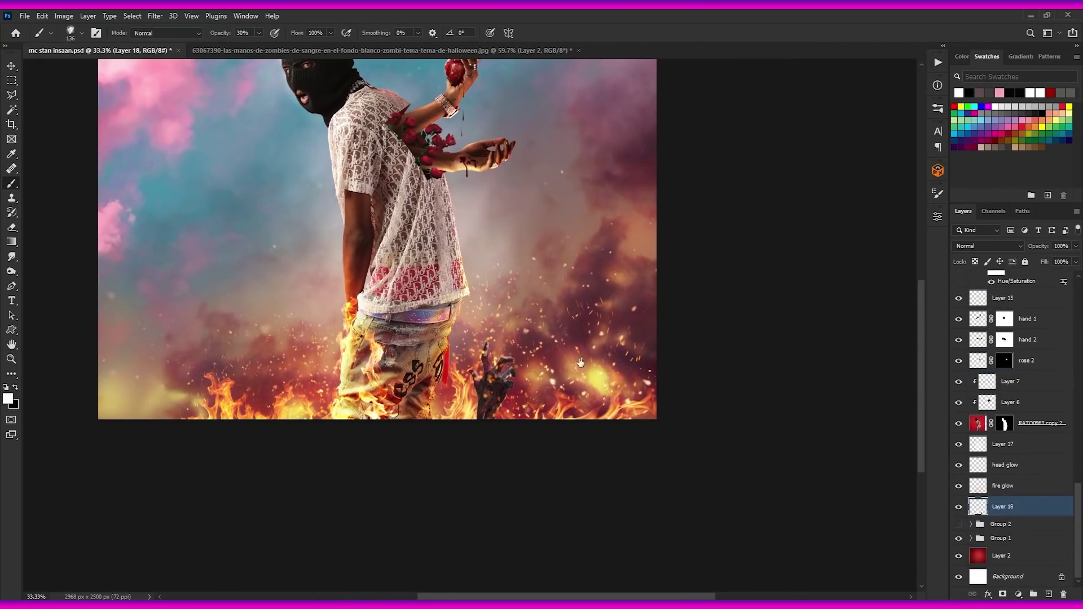
Transform the pasted zombie hand beside the jeans and outline another hand in the zombie hands image with the Polygonal Lasso
key("ctrl+t")
left_click_drag(494, 378, 471, 346)
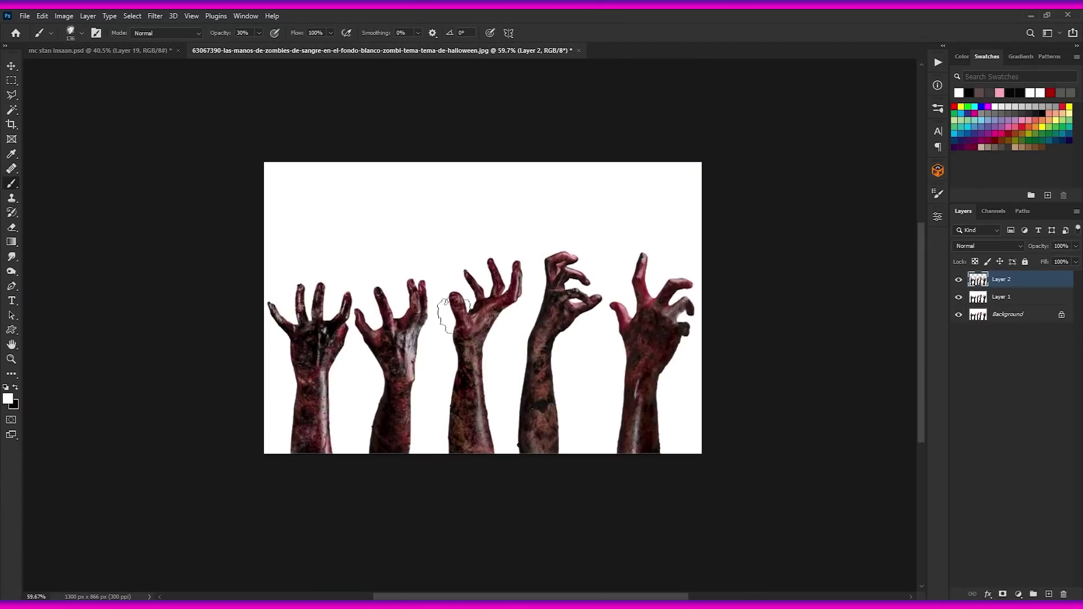
key("l")
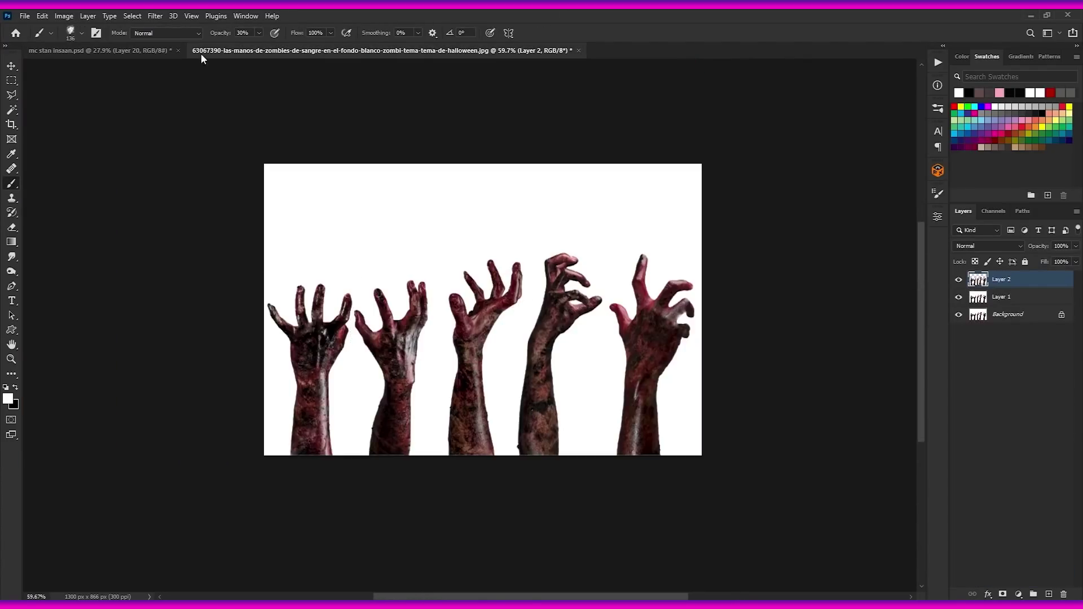
key("l")
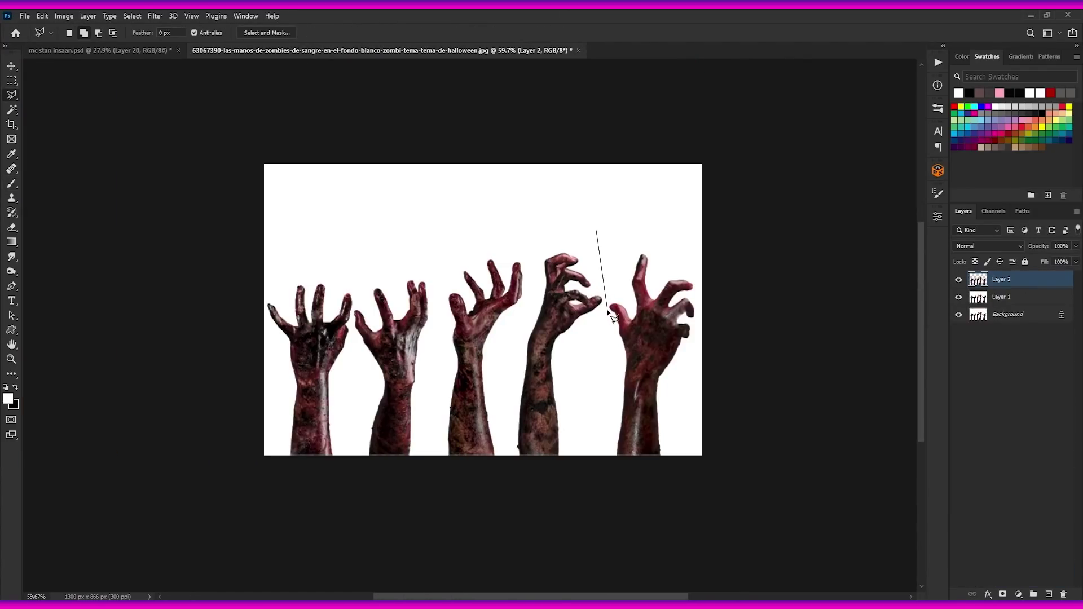
left_click_drag(600, 229, 592, 389)
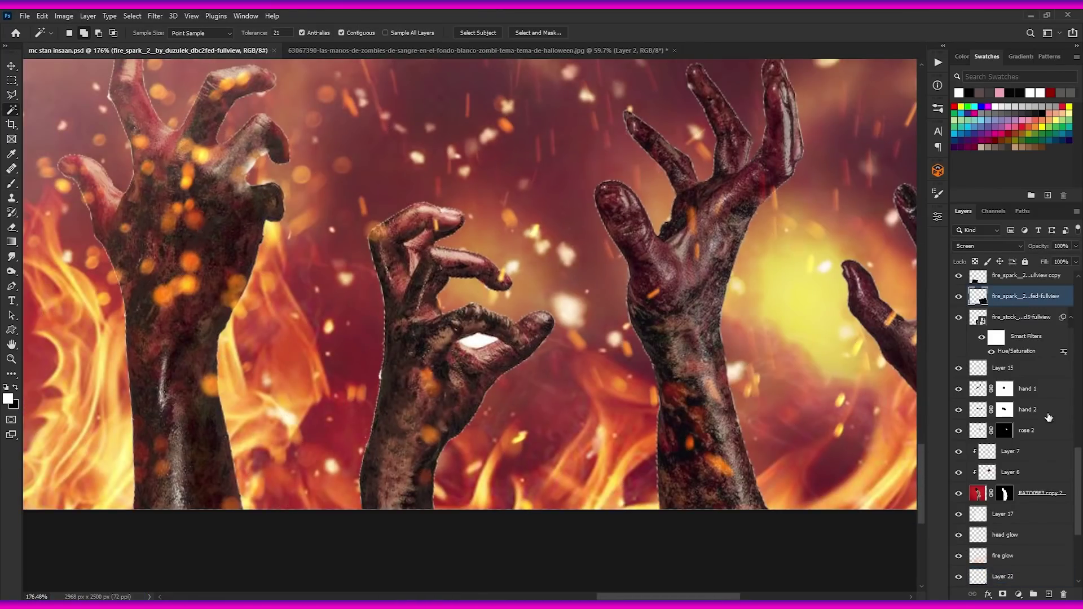
Select the zombie hand layers from Layer 18 to Layer 22 and merge them into one layer
scroll(1012, 395, "down", 5)
left_click(1003, 434)
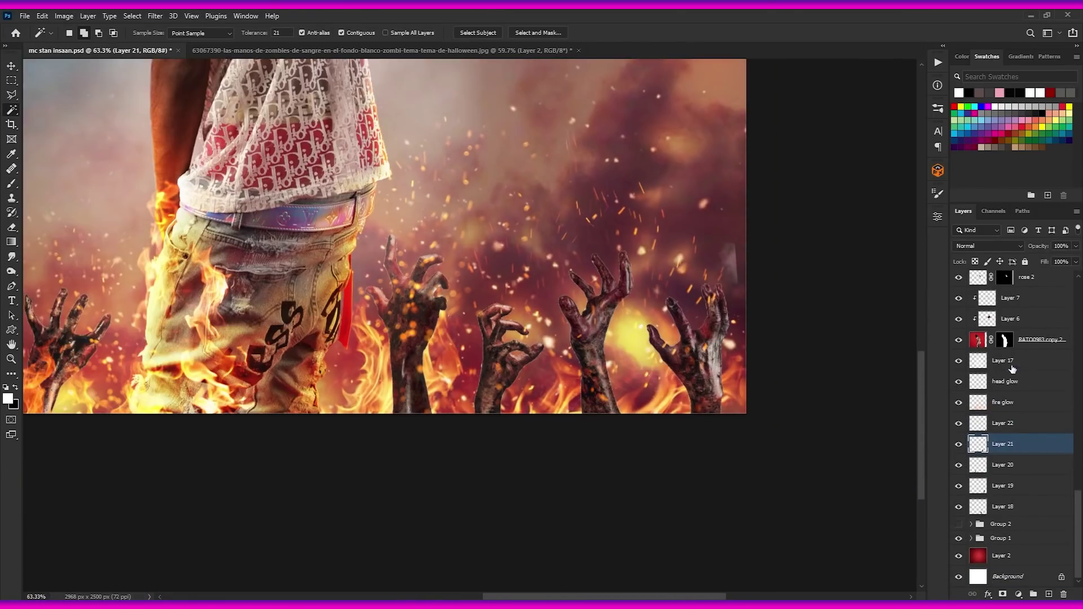
left_click(1002, 423, "shift")
left_click(1003, 506, "shift")
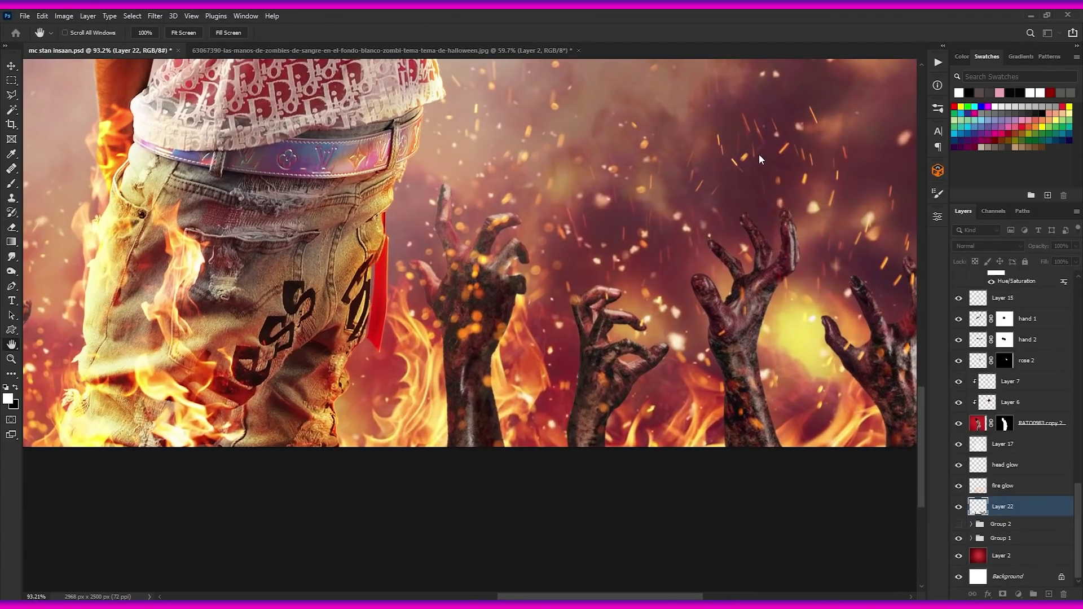
Duplicate the merged zombie hands layer and transform the lower one into a back row filling the gaps between the front hands
left_click_drag(760, 159, 704, 116)
key("ctrl+j")
left_click(1003, 527)
key("ctrl+t")
scroll(550, 309, "down", 5)
left_click_drag(551, 309, 734, 318)
left_click_drag(599, 255, 599, 320)
left_click_drag(610, 356, 543, 327)
key("Return")
scroll(543, 326, "up", 6)
key("space")
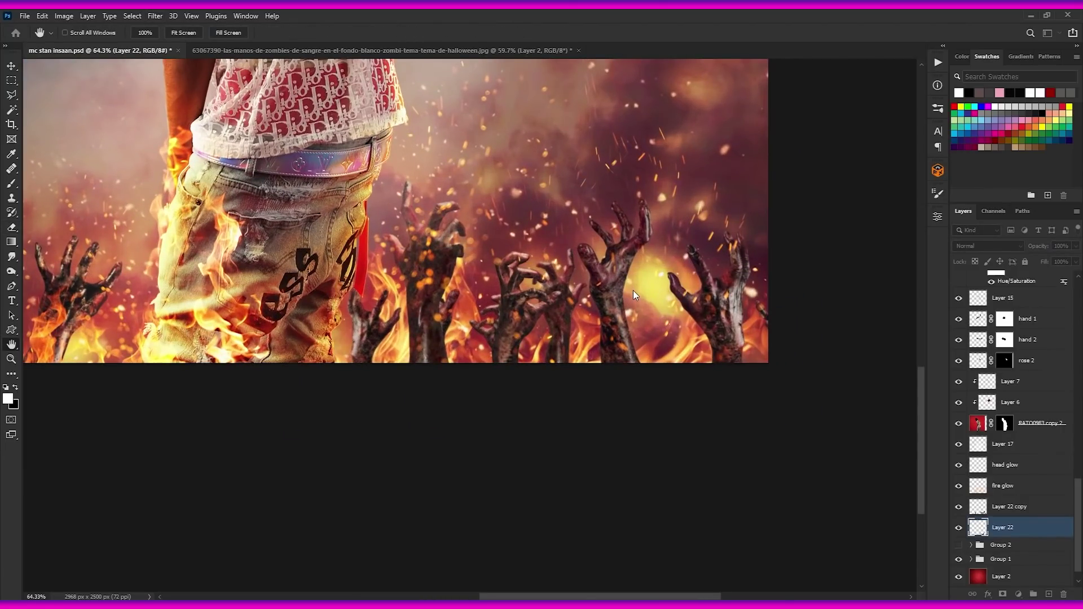
Erase overlapping back-row zombie hands on Layer 22, lower the layer's fill and reposition the remaining hands
key("e")
left_click_drag(1043, 262, 1031, 265)
left_click_drag(561, 298, 539, 299)
key("ctrl+t")
mouse_move(682, 315)
left_mouse_down()
mouse_move(744, 316)
mouse_move(660, 324)
left_mouse_up()
key("Return")
Copy one zombie hand to its own layer and transform it to rise from the flames at the poster's lower left
key("l")
left_click(610, 242)
key("ctrl+t")
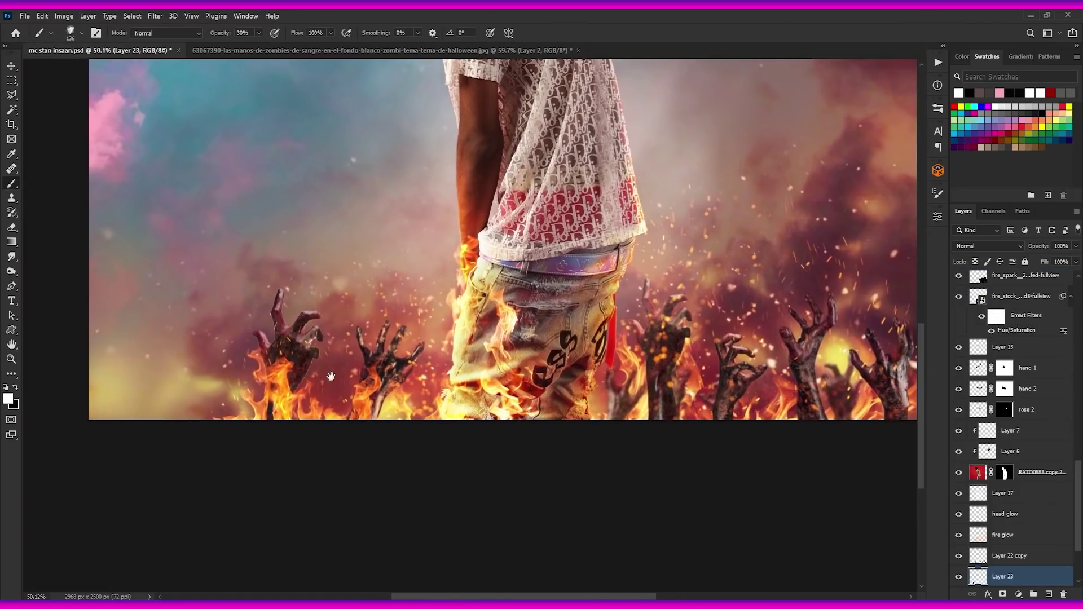
left_click_drag(295, 369, 332, 370)
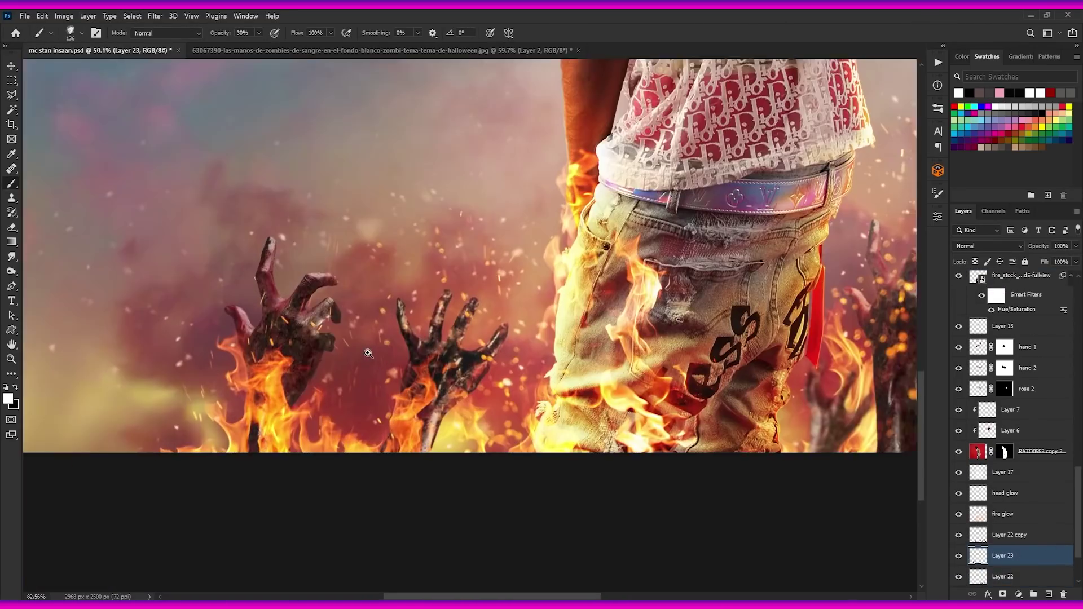
Shift the copied zombie hand on Layer 23 slightly inward at the poster's lower left, and save the document
key("ctrl+t")
left_click_drag(287, 339, 323, 340)
key("Return")
key("ctrl+shift+a")
left_click_drag(367, 368, 268, 366)
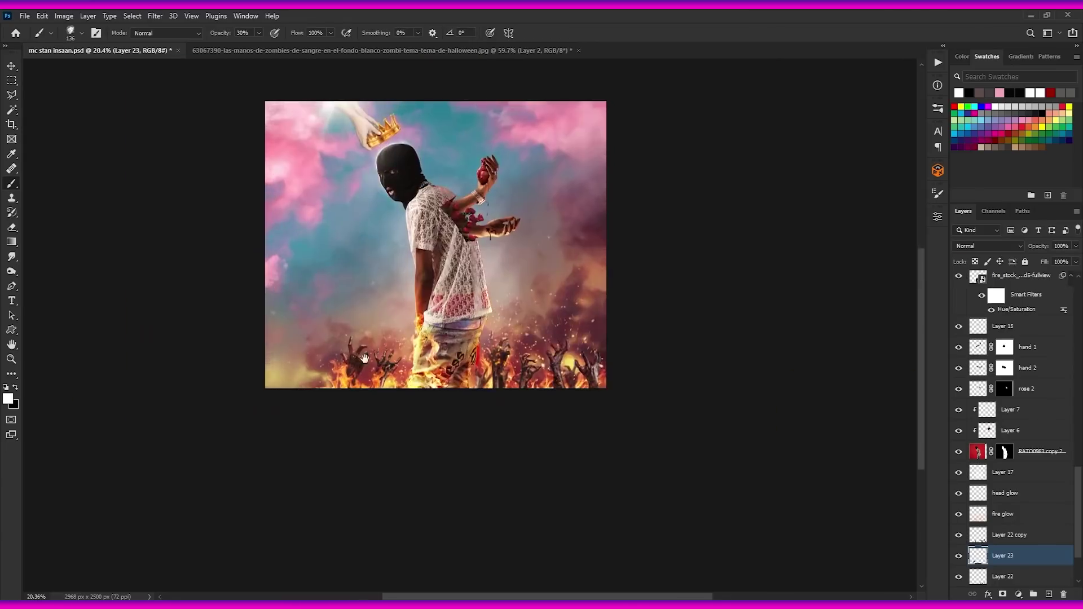
left_click_drag(237, 258, 261, 259)
key("ctrl+s")
left_click_drag(491, 485, 530, 486)
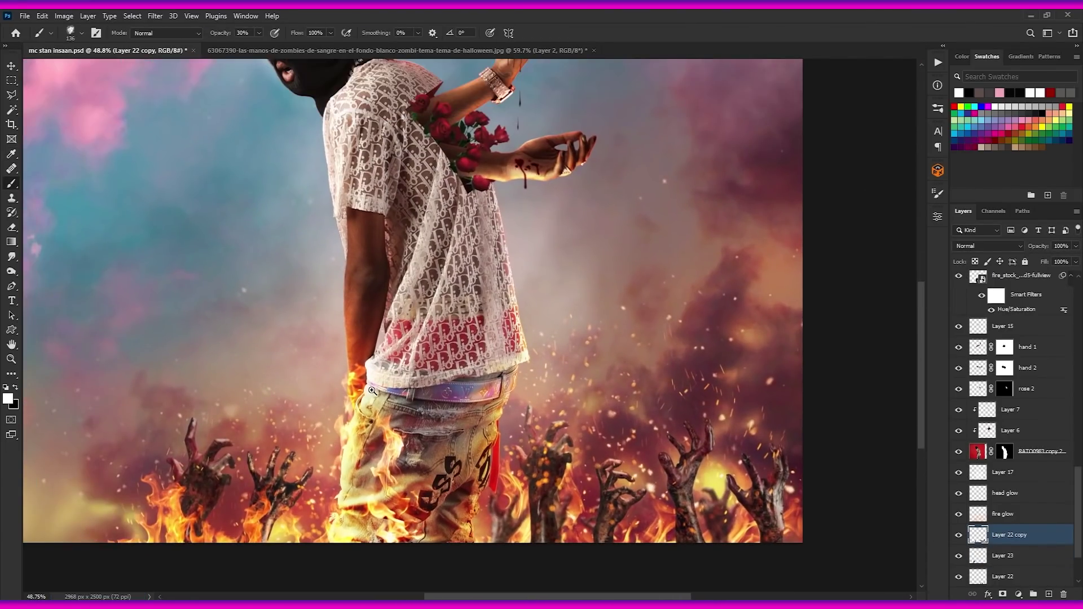
Duplicate the sparks from Layer 10 to just above Layer 22 copy, and transform the duplicate over the zombie hands
left_click_drag(1009, 464, 994, 547)
key("ctrl+z")
left_click(970, 538)
scroll(995, 508, "down", 2)
left_click(1012, 479)
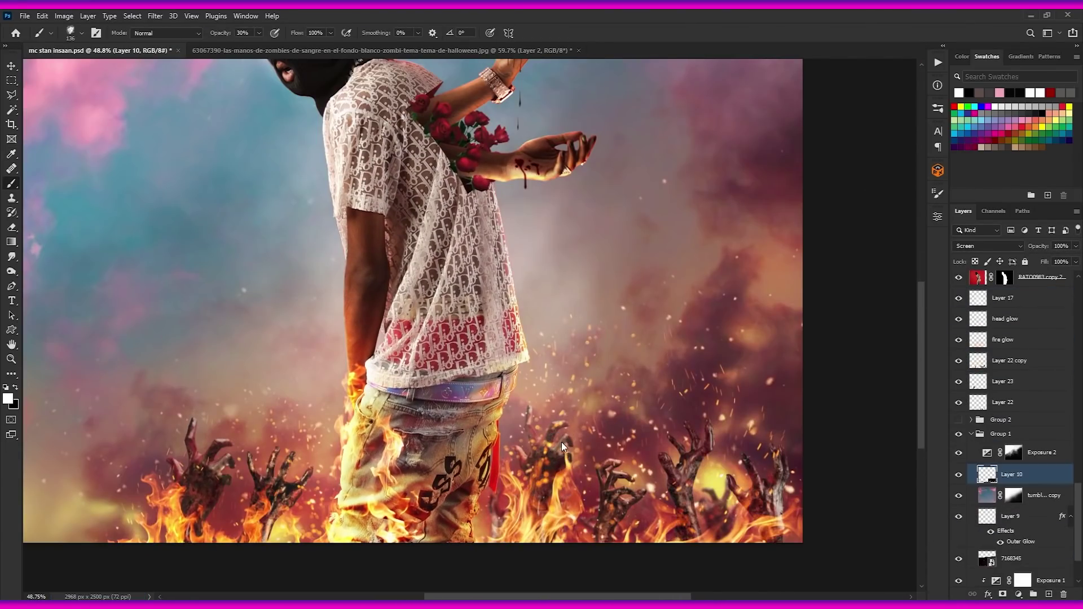
key("ctrl+j")
left_click_drag(1024, 481, 1015, 351)
left_click_drag(1038, 246, 1004, 264)
key("ctrl+t")
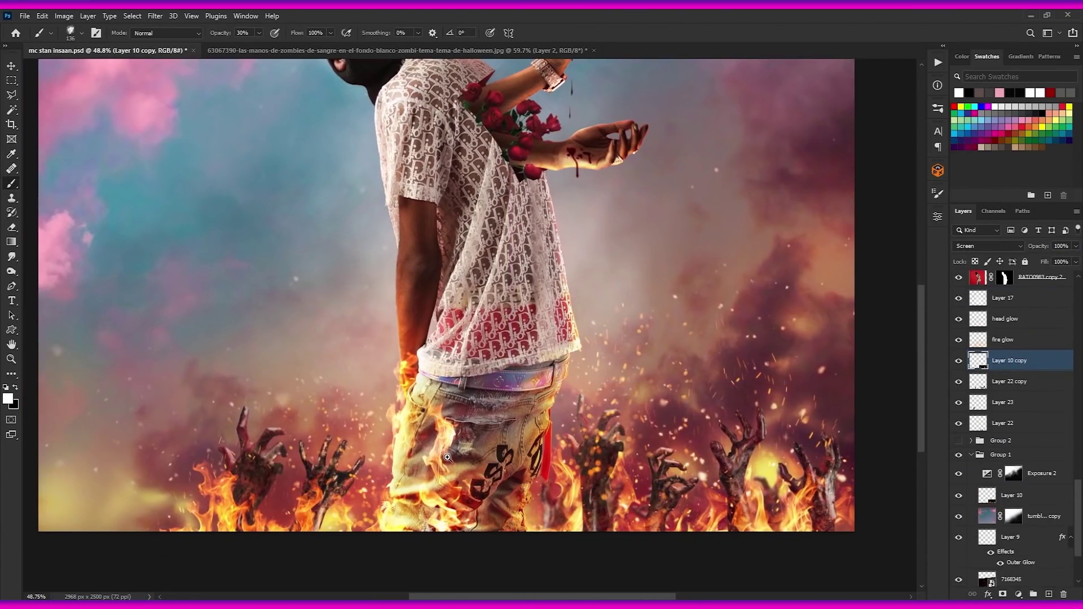
Delete the hidden Group 2 and save the document
left_click(992, 444)
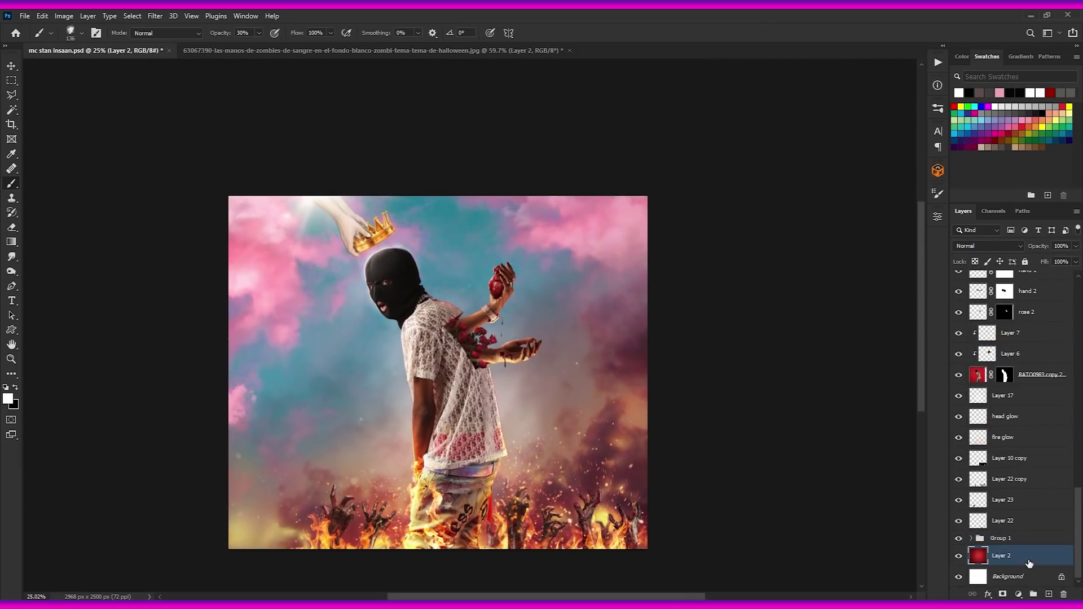
scroll(503, 458, "up", 5)
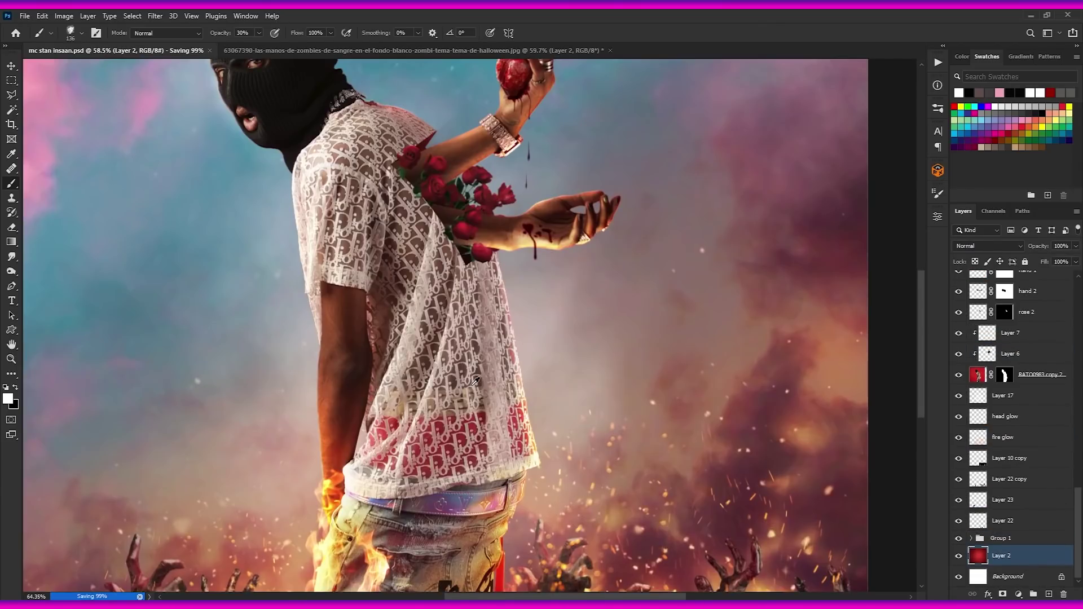
scroll(503, 458, "down", 4)
left_click_drag(475, 458, 503, 458)
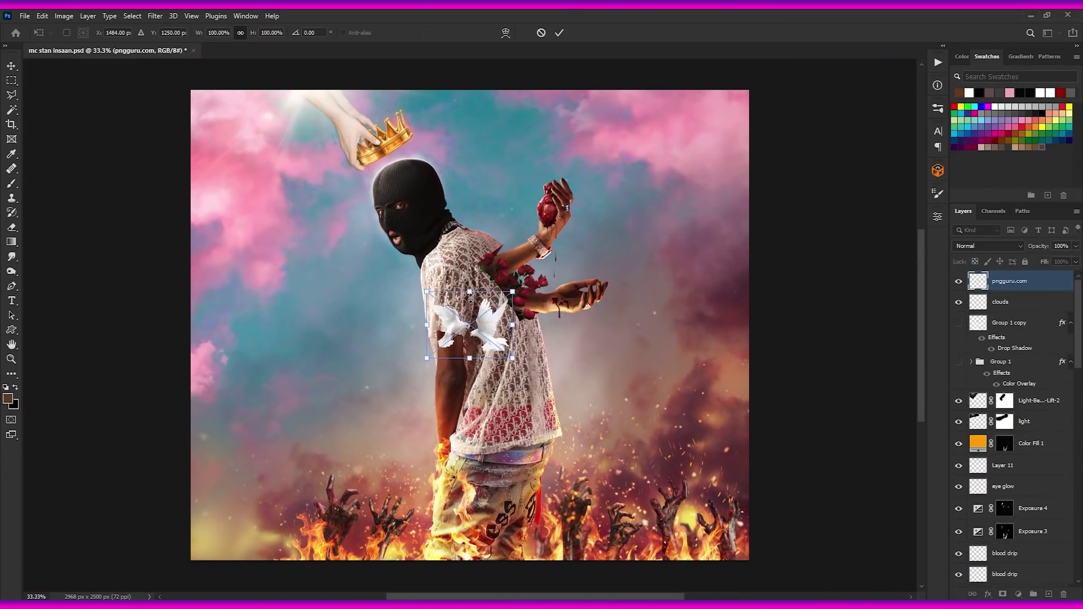
Place the pair of white doves in front of the masked head, and move one dove to the sky behind the head
left_click_drag(471, 326, 342, 200)
key("l")
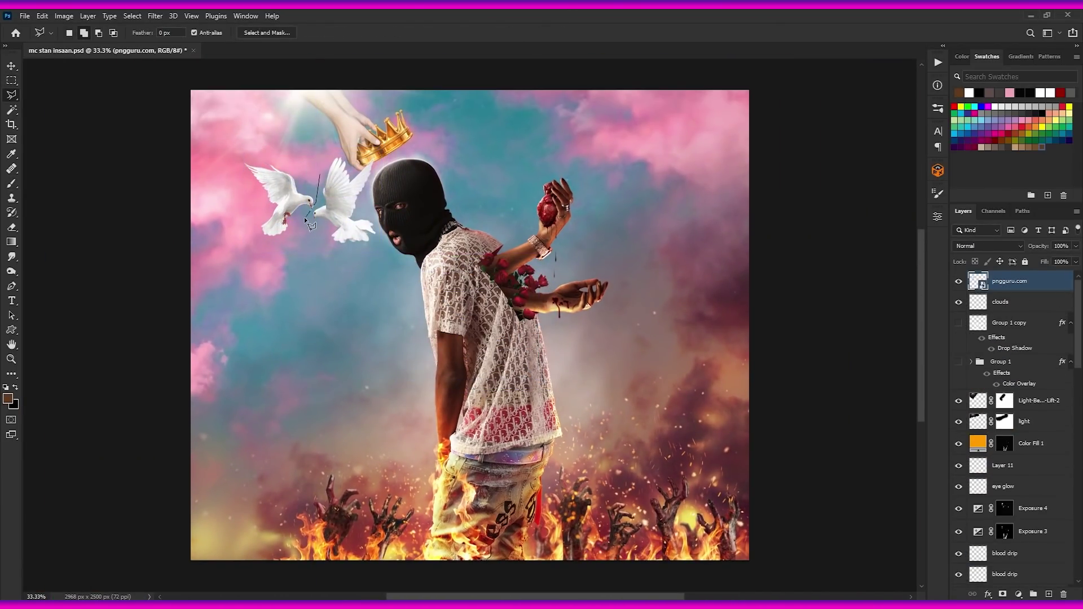
left_click(308, 226)
left_click(401, 305)
left_click(476, 184)
left_click(395, 96)
double_click(320, 175)
left_click_drag(340, 190, 589, 144)
key("ctrl+z")
left_click_drag(334, 210, 501, 153, "ctrl")
Scale the two doves down slightly together
key("ctrl+t")
left_click_drag(388, 91, 387, 97)
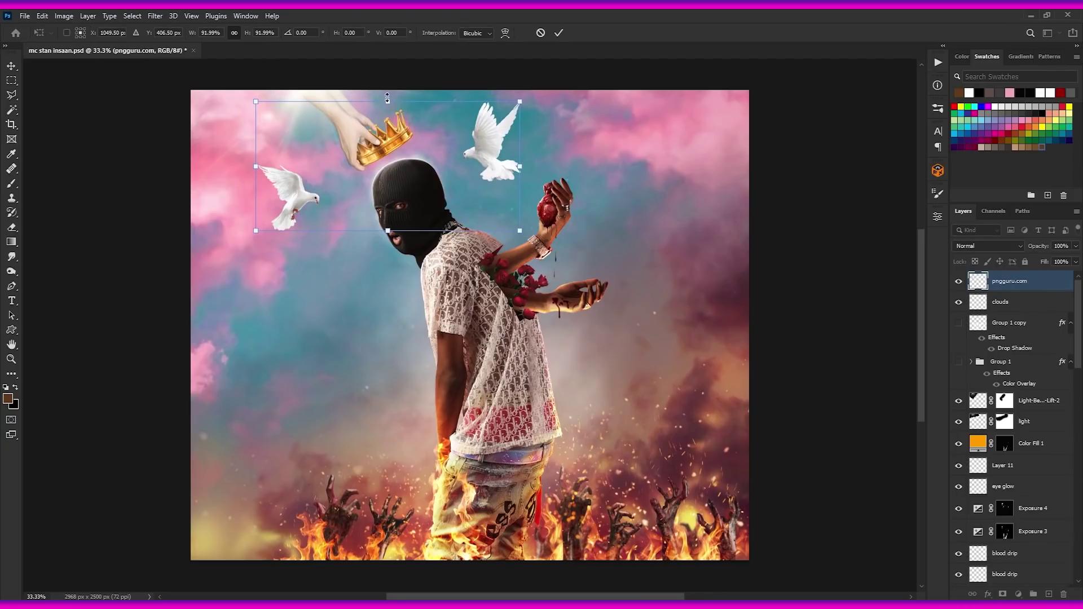
left_click_drag(524, 229, 529, 231, "alt")
left_click(558, 32)
Select only the dove in front of the masked face and raise it slightly in the sky
left_click_drag(399, 160, 466, 211)
mouse_move(467, 257)
left_mouse_down()
mouse_move(394, 220)
mouse_move(435, 247)
left_mouse_up()
scroll(375, 224, "up", 5)
scroll(392, 175, "down", 5)
left_click(361, 162)
left_click(410, 263)
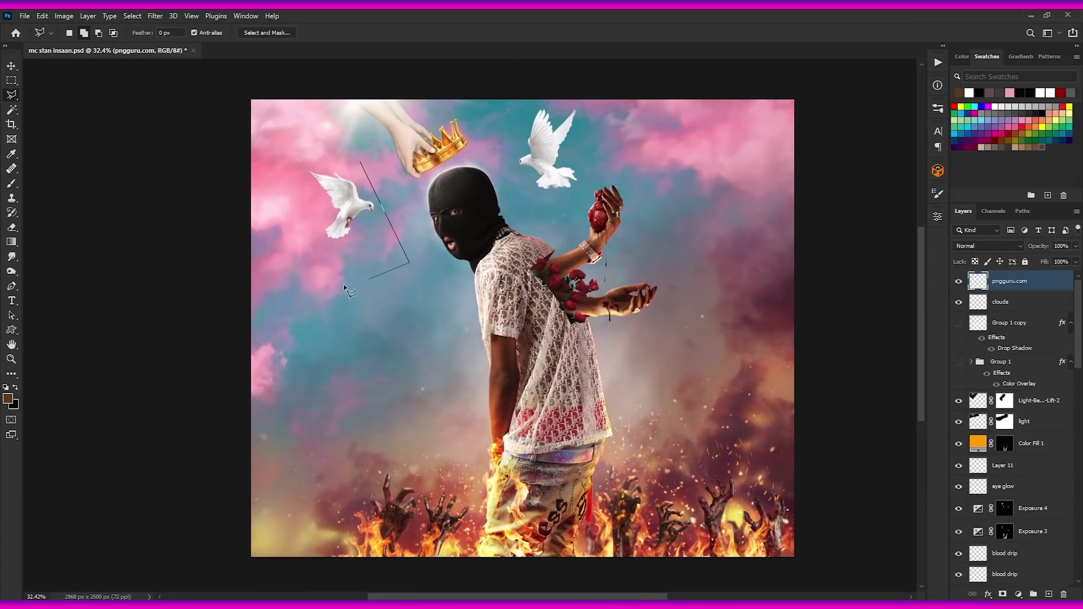
left_click(361, 162)
left_click_drag(345, 204, 342, 187, "ctrl")
key("ctrl+a")
key("ctrl+d")
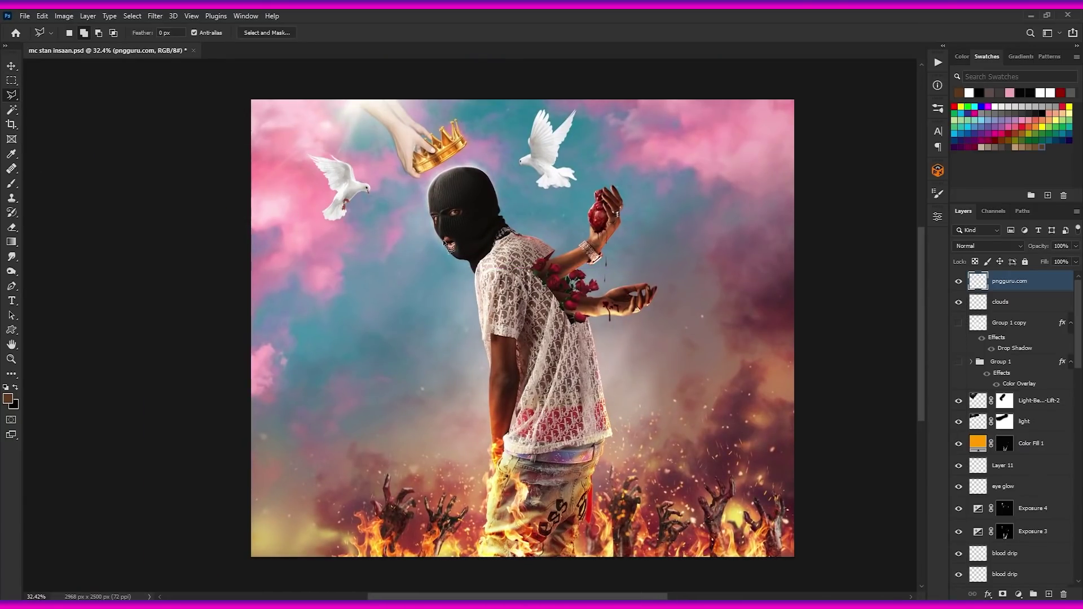
Apply an Outer Glow effect to the doves layer
left_click_drag(426, 217, 435, 240)
scroll(369, 226, "up", 3)
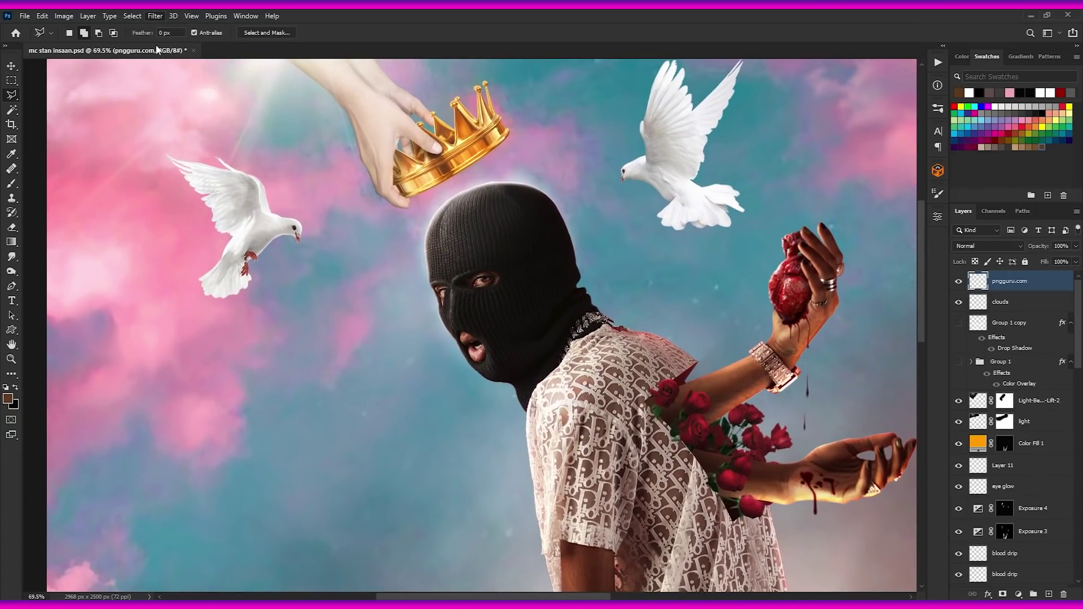
key("h")
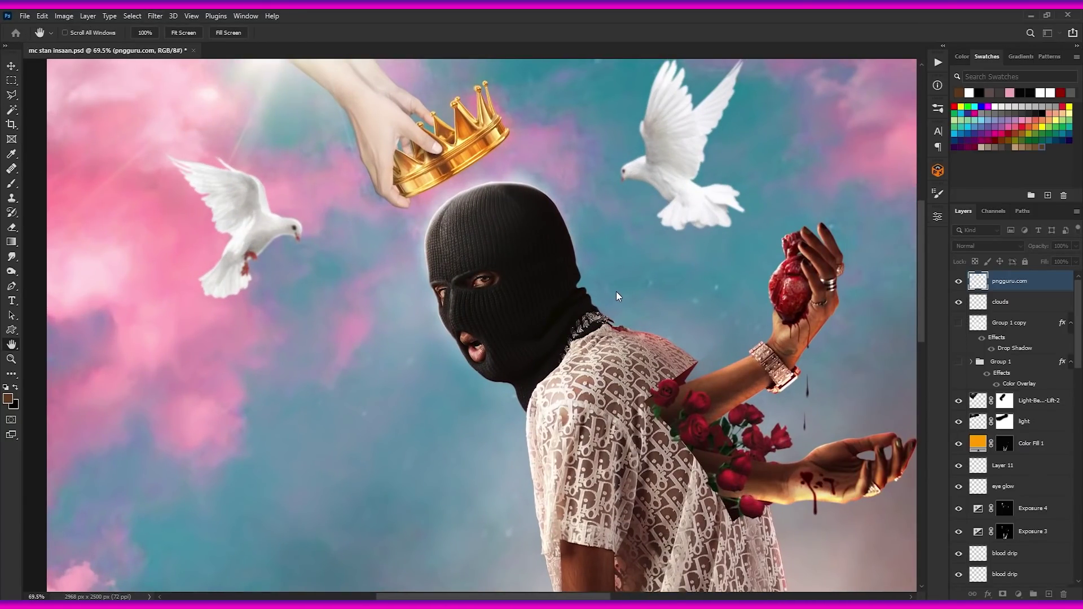
key("l")
scroll(374, 285, "down", 2)
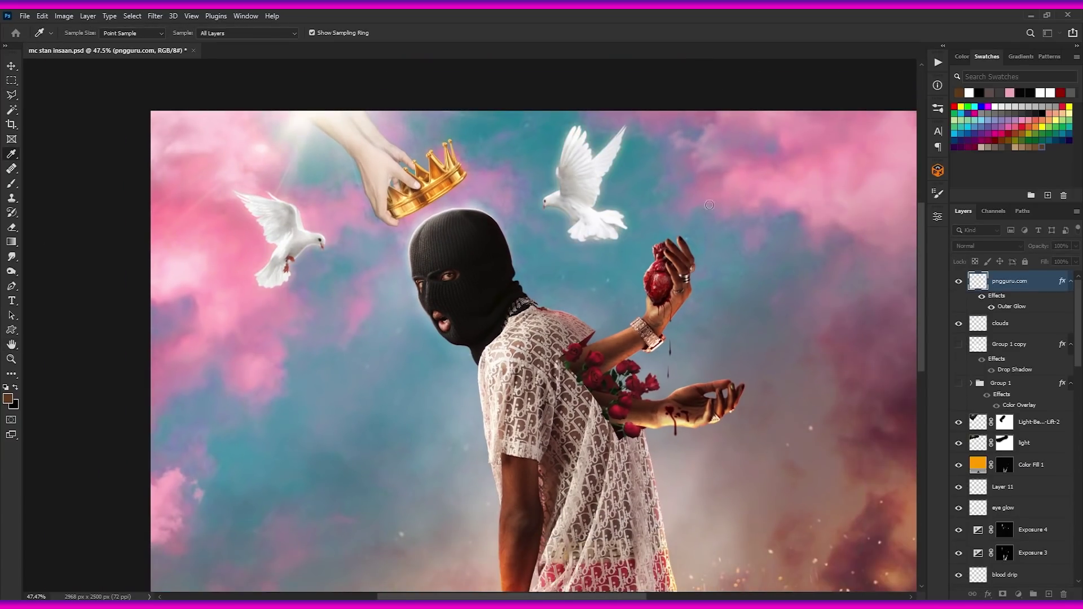
key("h")
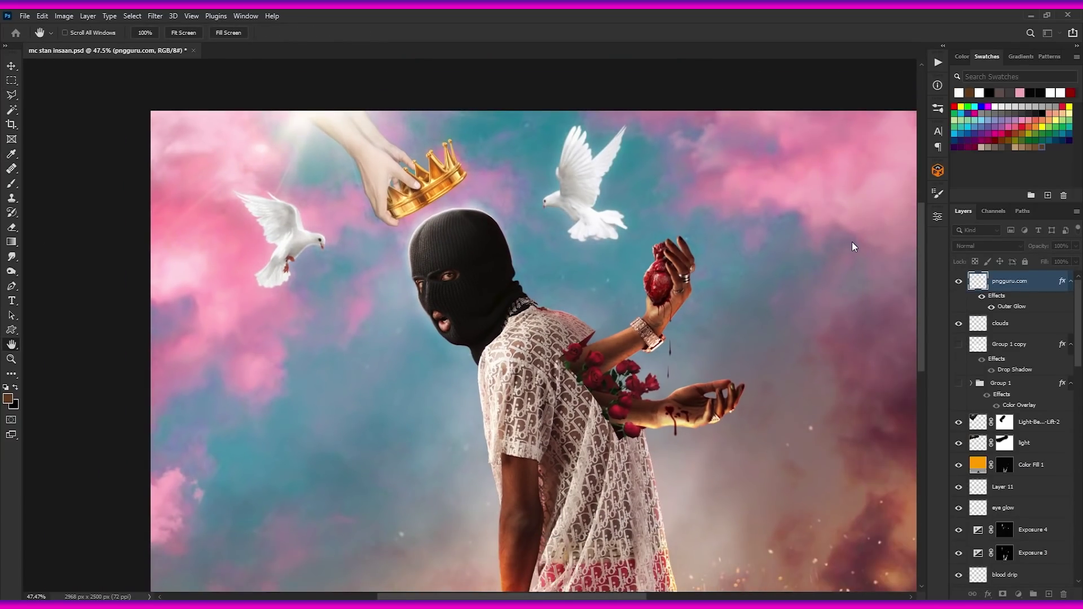
key("ctrl+0")
key("l")
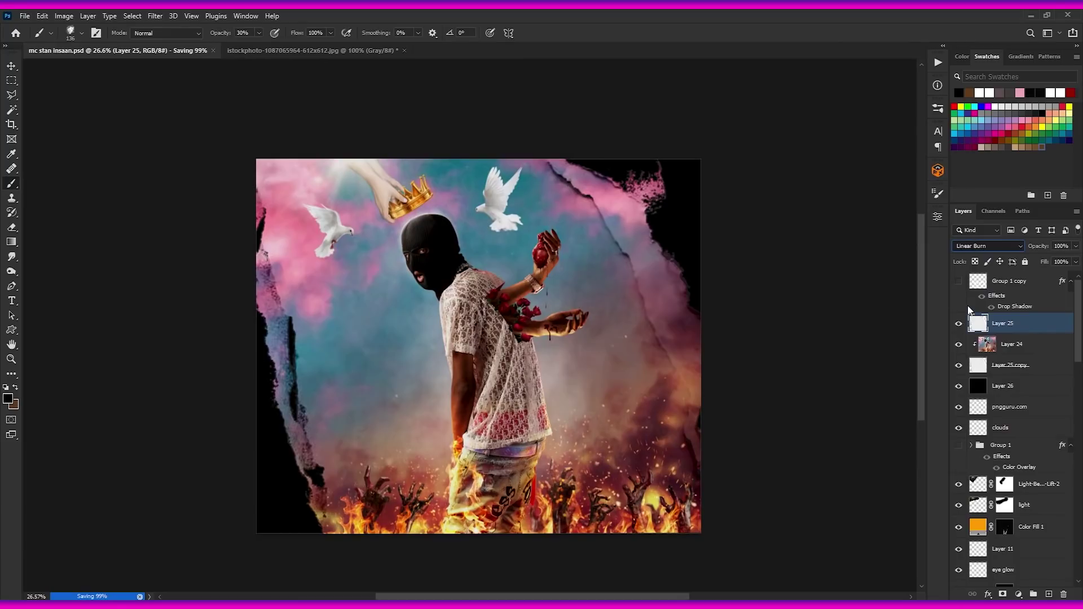
Try other blend modes on the torn-paper Layer 25, including Hard Mix and Overlay, and return it to Linear Burn
key("shift+plus")
key("shift+plus")
key("shift+plus")
key("shift+plus")
key("shift+plus")
key("shift+plus")
key("shift+plus")
key("shift+plus")
key("shift+plus")
key("shift+plus")
key("shift+plus")
key("shift+plus")
key("shift+plus")
key("shift+plus")
key("shift+plus")
key("shift+plus")
key("shift+plus")
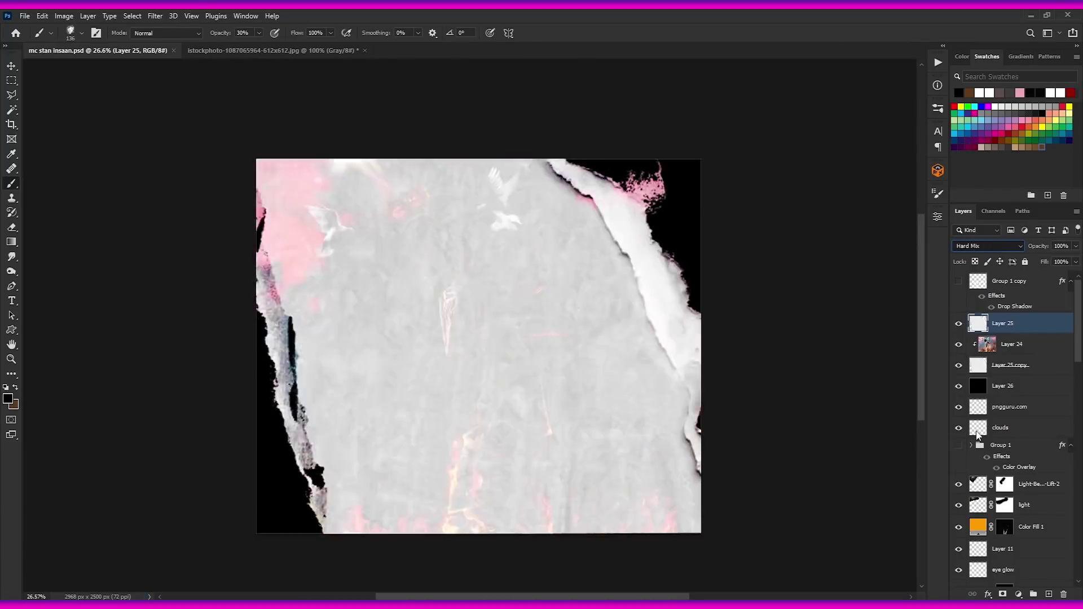
key("shift+plus")
key("shift+plus")
key("shift+plus")
key("shift+plus")
key("shift+plus")
key("shift+plus")
key("shift+plus")
key("shift+plus")
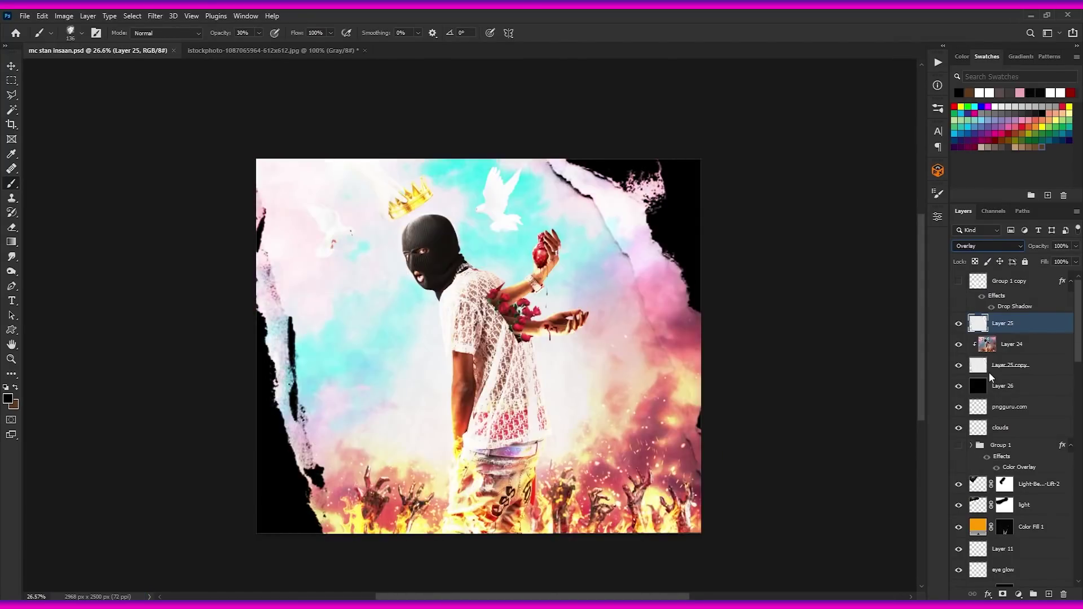
left_click(983, 310)
Add a black mask to Layer 25 and paint white on it along the paper tear at the poster's upper right
left_click(1004, 593, "alt")
key("x")
left_click_drag(574, 172, 626, 256)
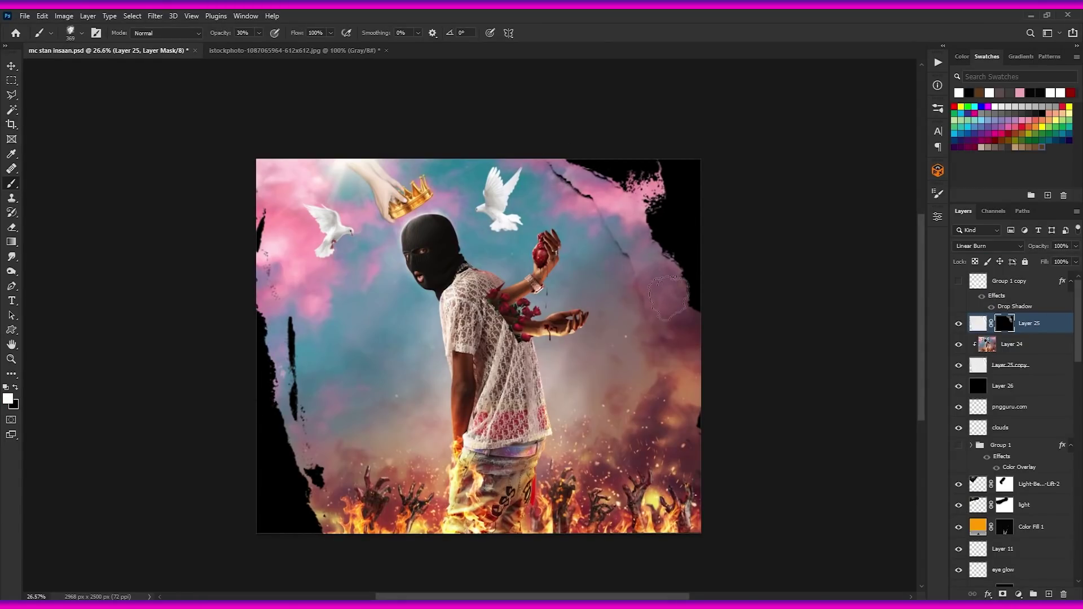
Raise the brush opacity to 49% and paint white on Layer 25's mask to reveal the torn paper along both poster sides
left_click_drag(225, 33, 236, 33)
mouse_move(648, 253)
left_mouse_down()
mouse_move(684, 370)
mouse_move(724, 448)
left_mouse_up()
left_click_drag(592, 183, 661, 392)
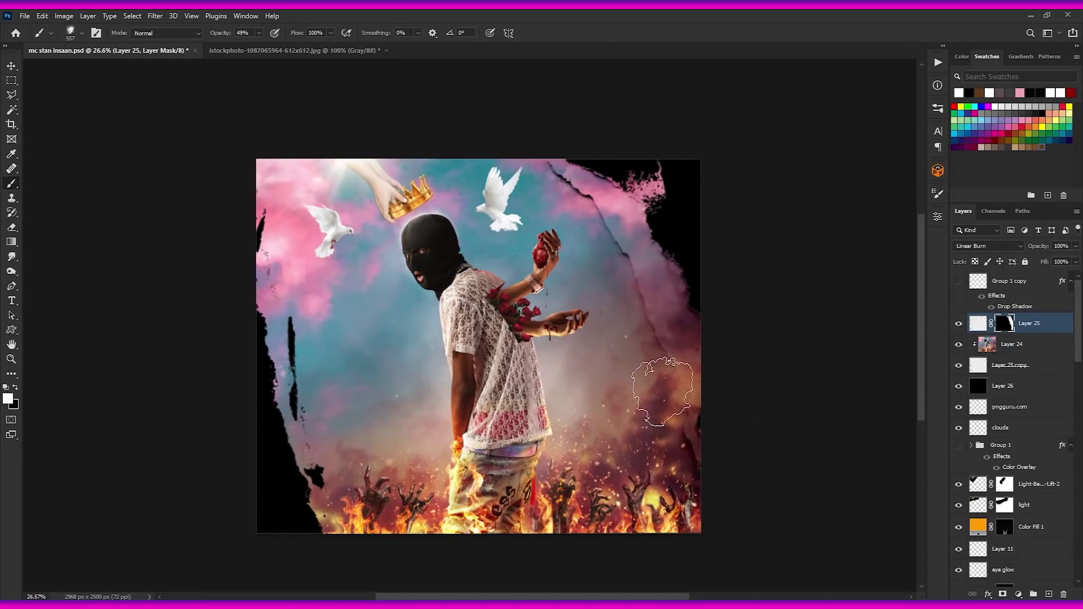
mouse_move(289, 417)
left_mouse_down()
mouse_move(242, 199)
mouse_move(289, 455)
mouse_move(348, 455)
mouse_move(276, 467)
left_mouse_up()
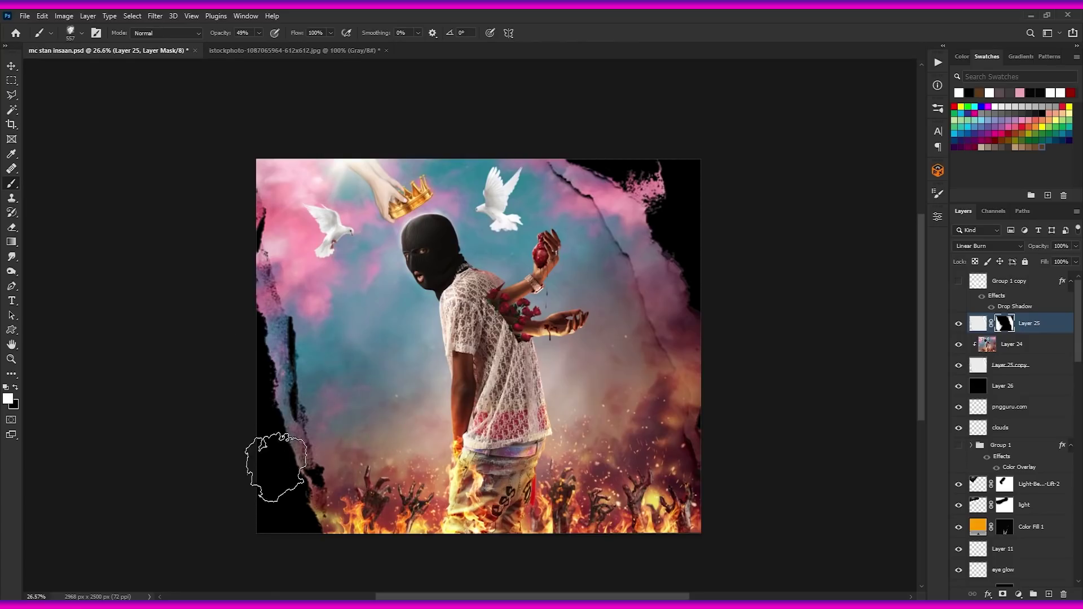
left_click_drag(504, 361, 493, 355)
left_click(978, 323)
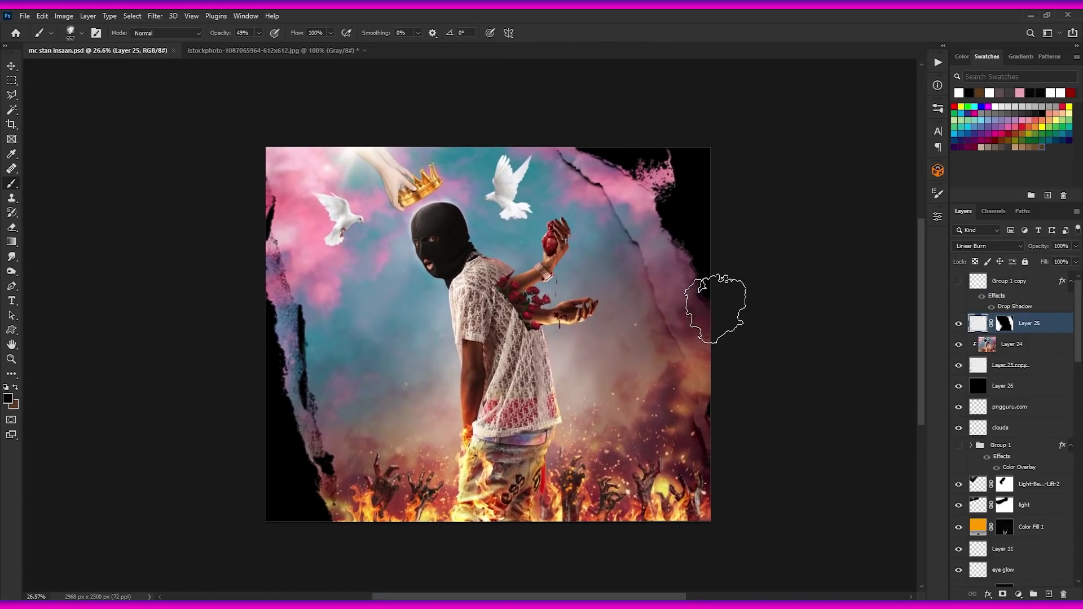
Duplicate a layer from the bottom of the layer stack and move the copy up near the black Layer 26
scroll(1052, 482, "down", 5)
scroll(1052, 482, "down", 3)
left_click(998, 558)
key("ctrl+j")
left_click_drag(998, 557, 996, 381)
left_click_drag(996, 381, 996, 380)
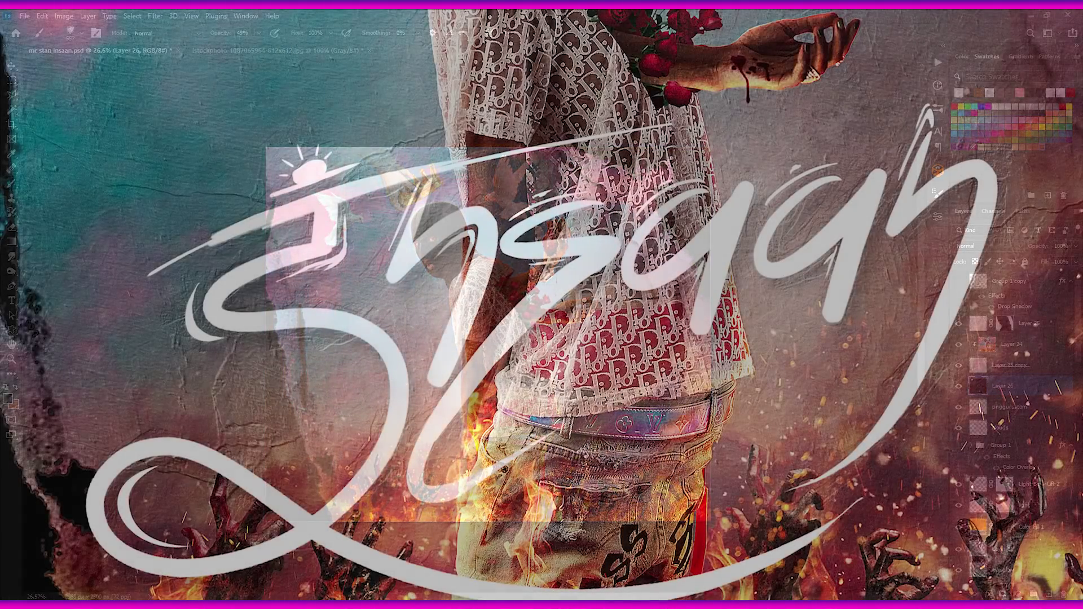